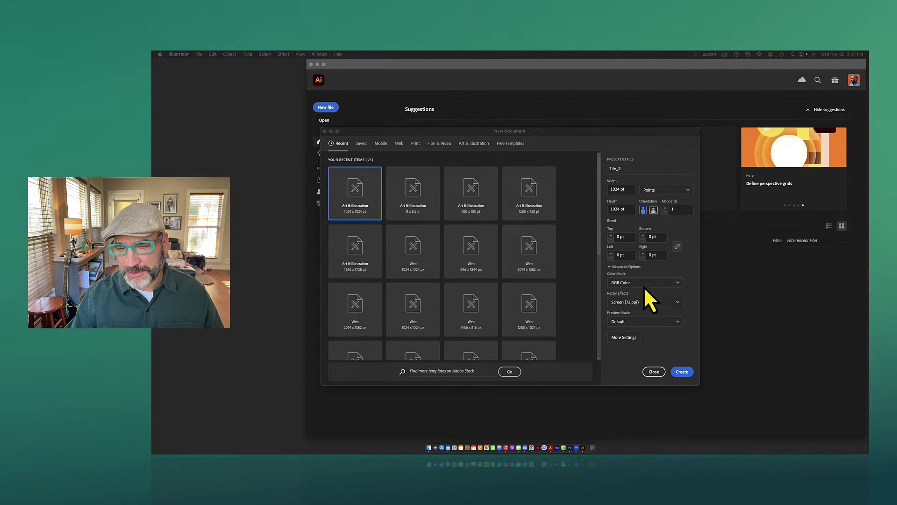
Create a 1024 x 1024 pt RGB document named Tile_2 and move the floating Swatches panel off the artboard.
click(645, 310)
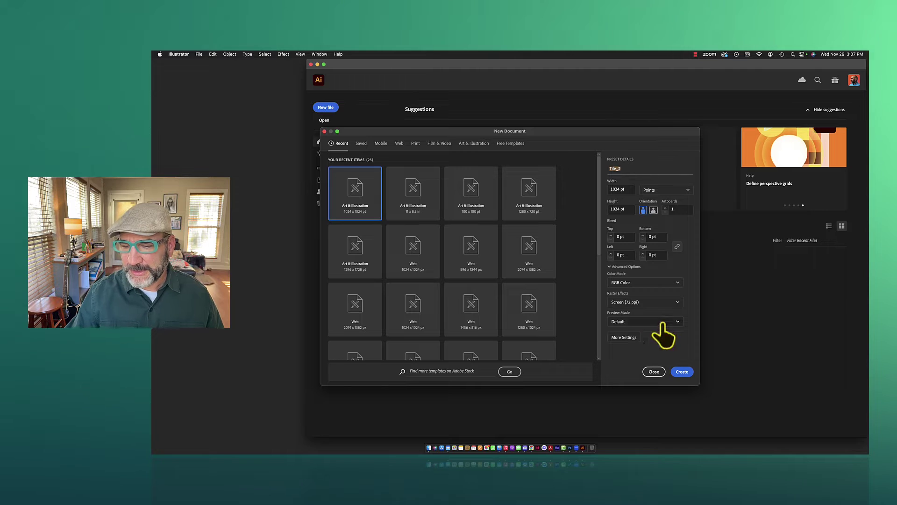
click(683, 372)
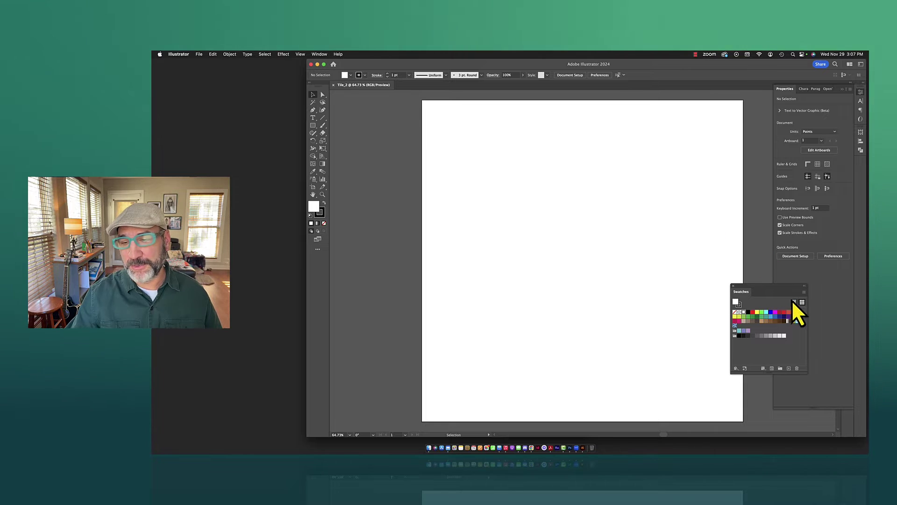
drag(787, 289, 819, 299)
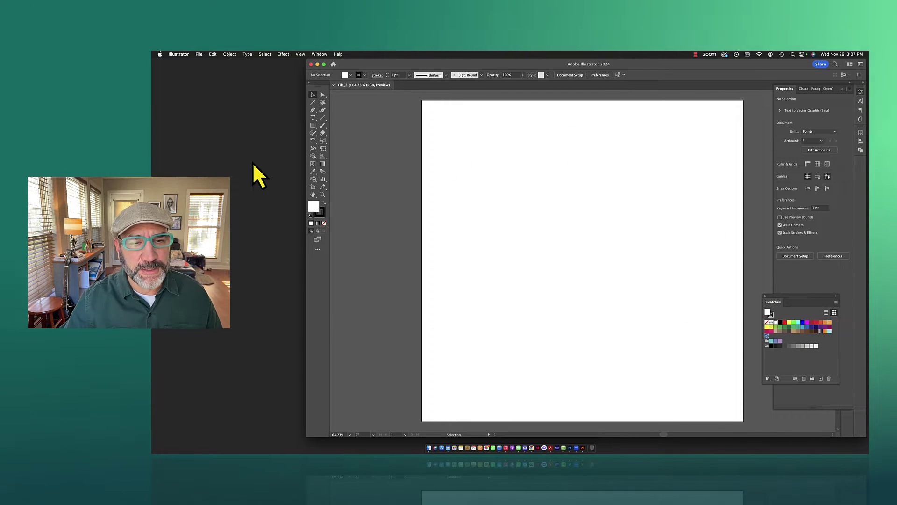
Create a 1024 x 1024 pt rectangle with black fill and no stroke from the artboard's upper-left corner.
click(312, 126)
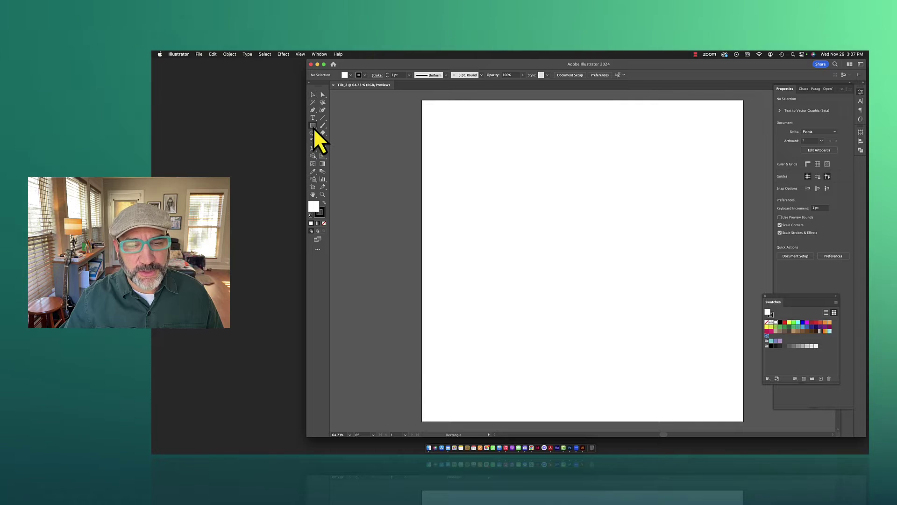
click(325, 203)
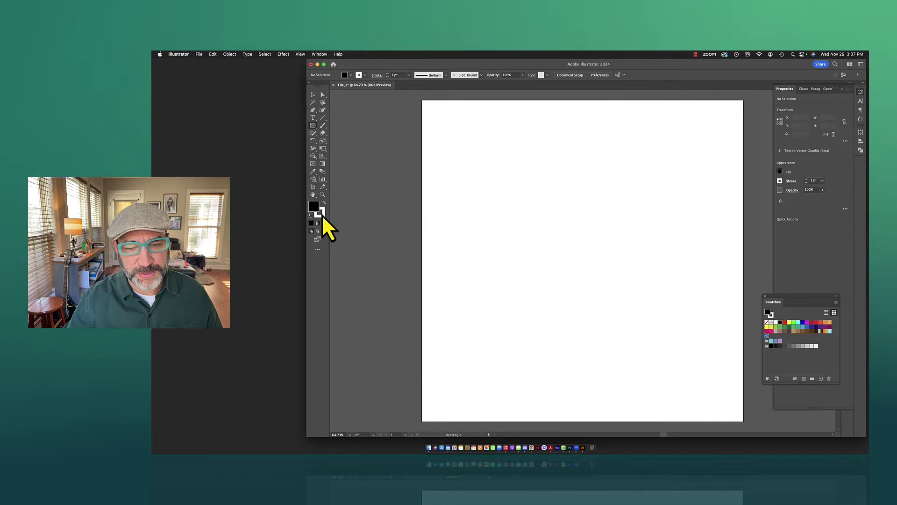
click(323, 222)
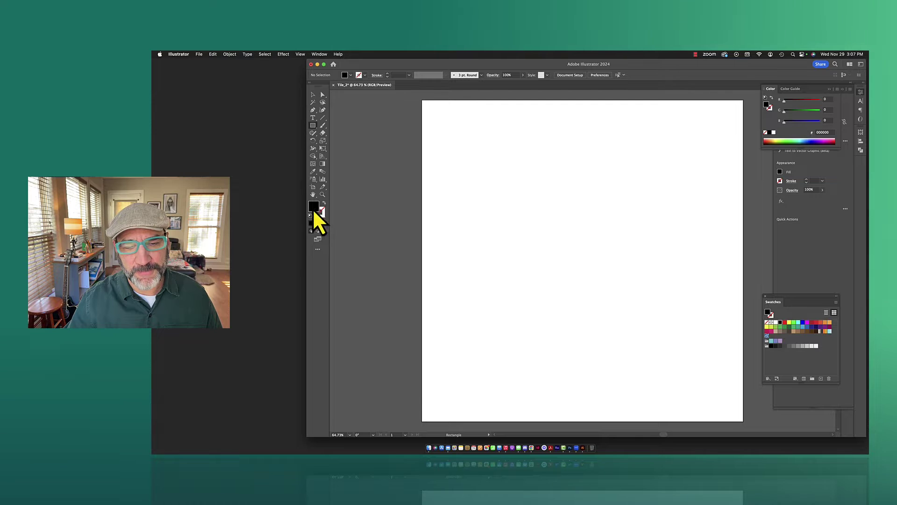
click(422, 101)
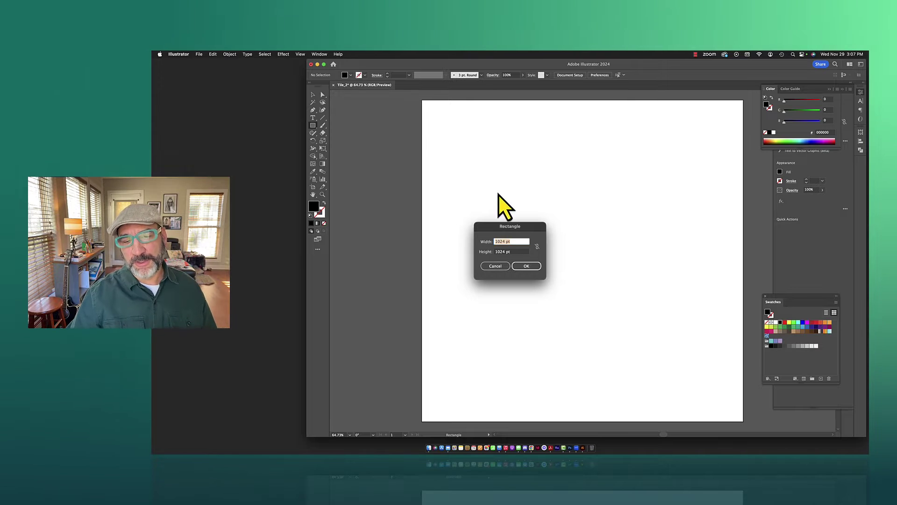
click(528, 267)
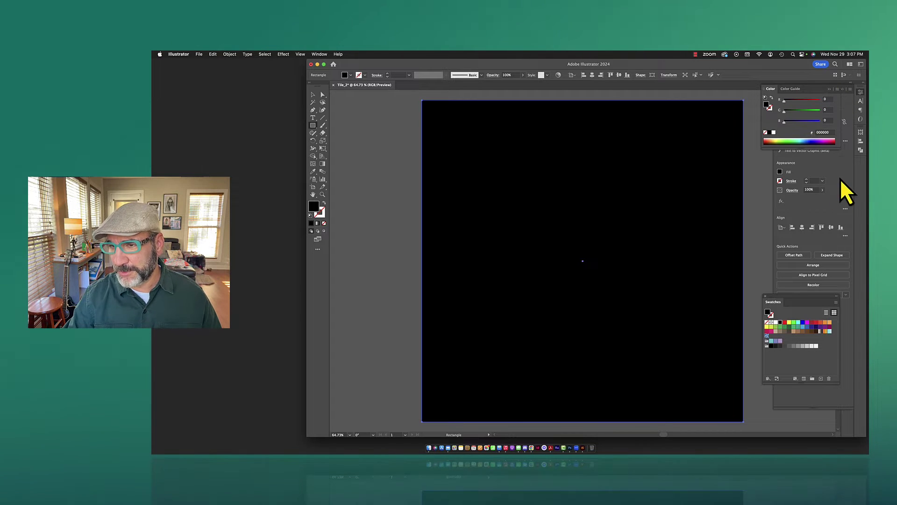
Set the black square's X and Y position to 0 pt so it aligns exactly with the artboard.
click(861, 93)
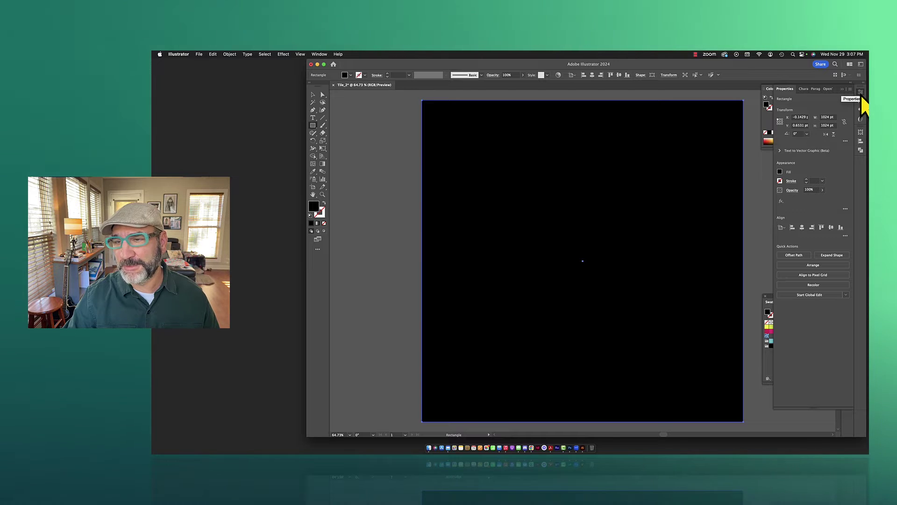
click(861, 93)
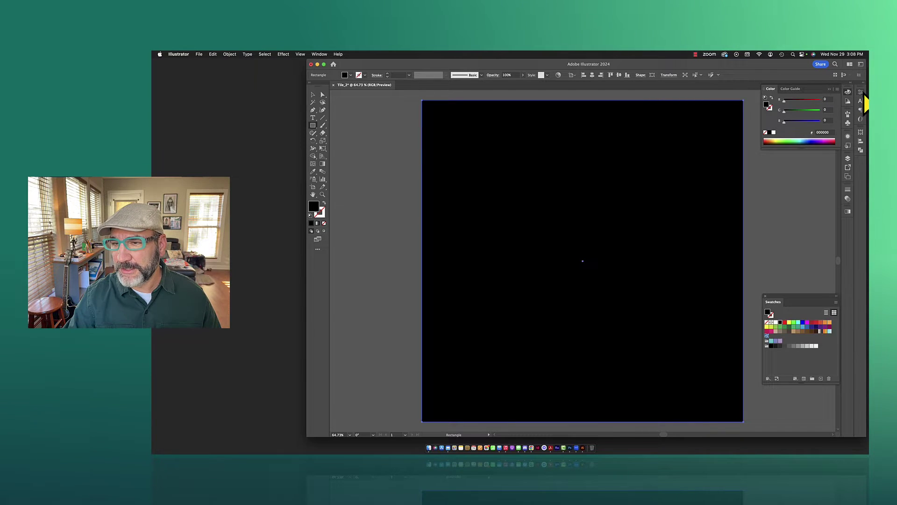
click(862, 93)
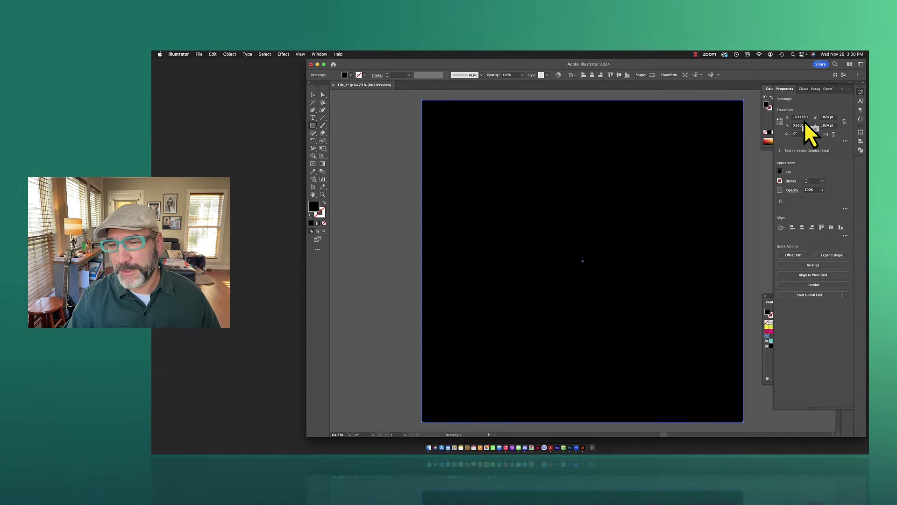
click(794, 117)
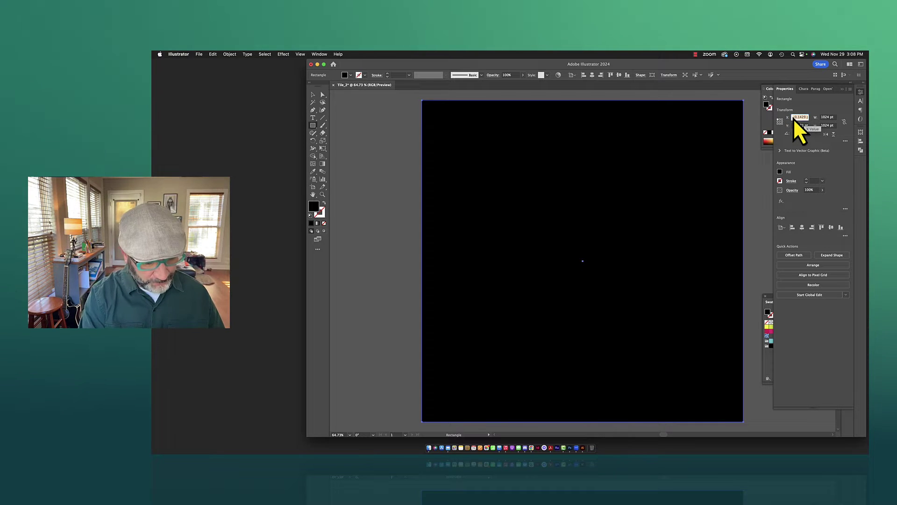
text(0)
key(Tab)
key(Return)
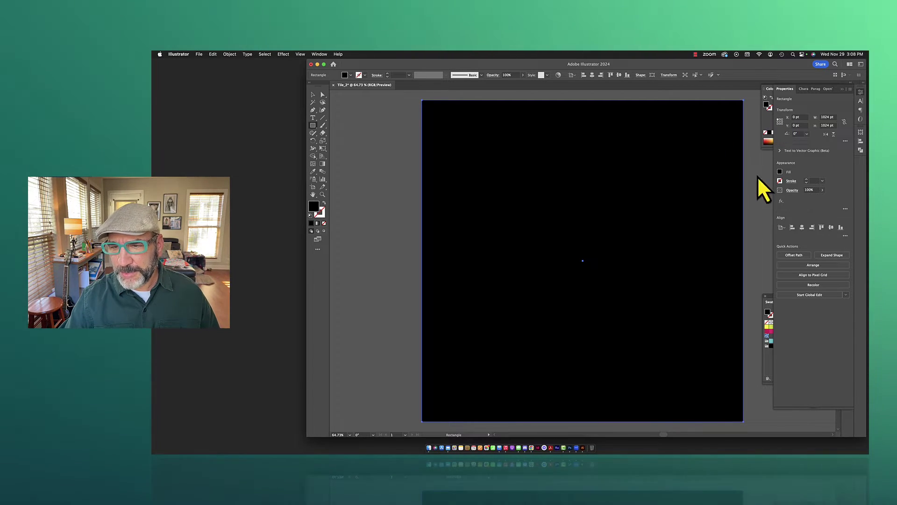
Move the contextual task bar to the artboard's upper area and open its vector generation prompt for the black square.
click(313, 95)
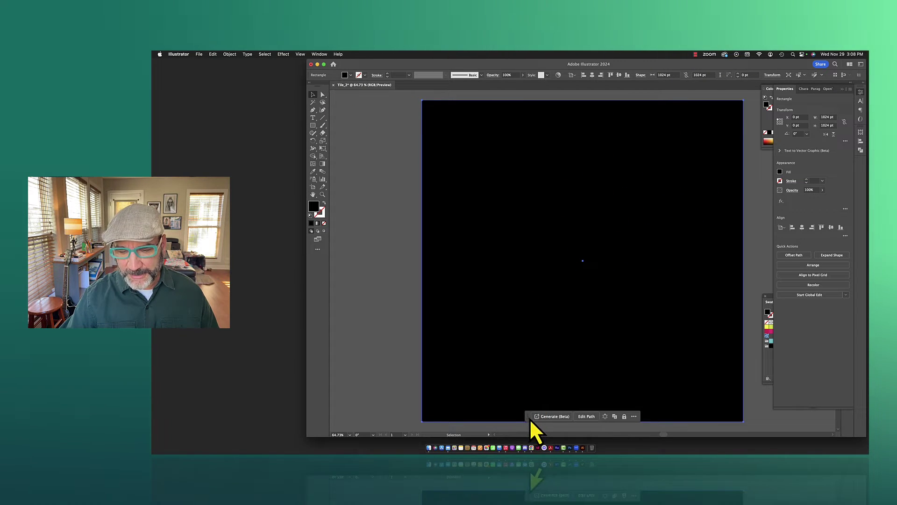
drag(533, 417, 542, 162)
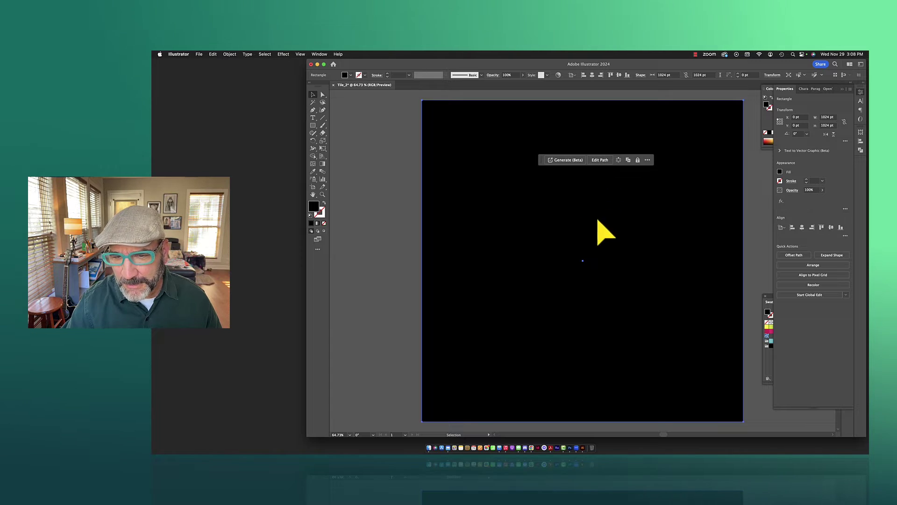
click(561, 160)
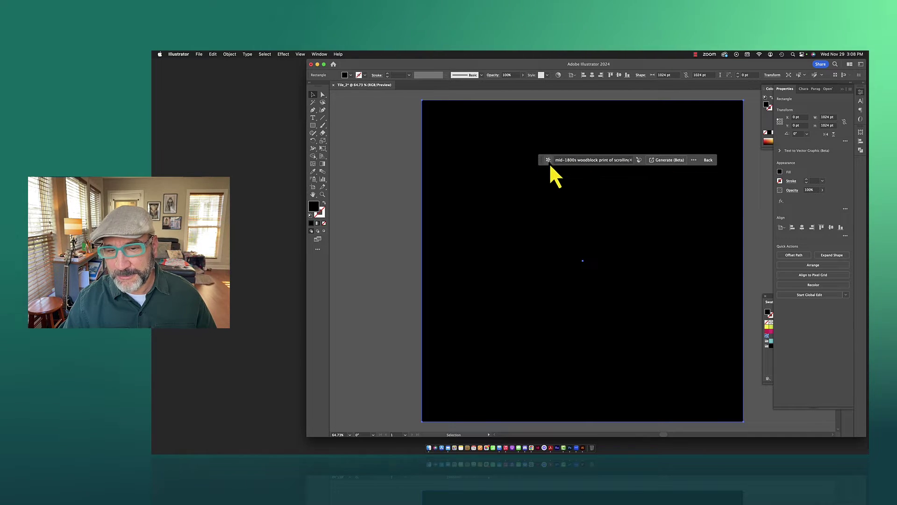
drag(544, 164, 528, 167)
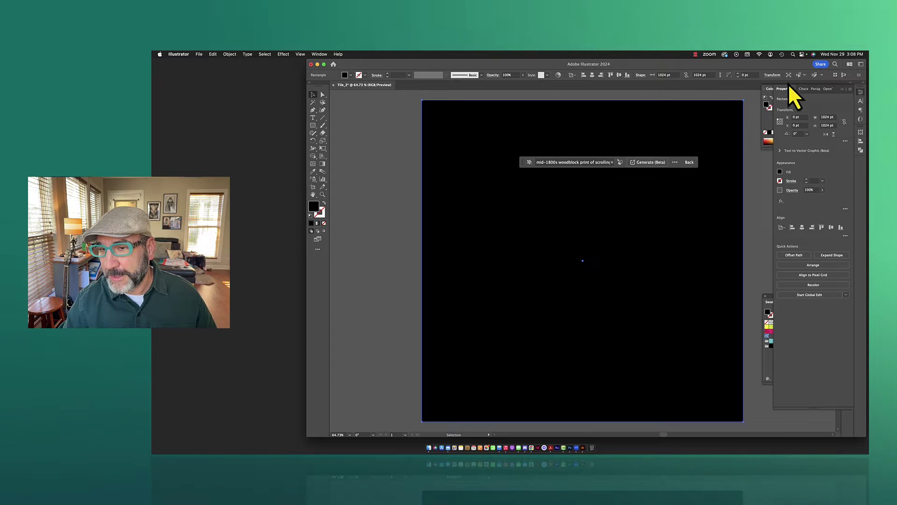
Generate a Pattern-type vector graphic from the prompt "mid-1800s woodblock print of scrolling filigree vines and leaves in black ink on white. flat art. vectorized.".
click(780, 151)
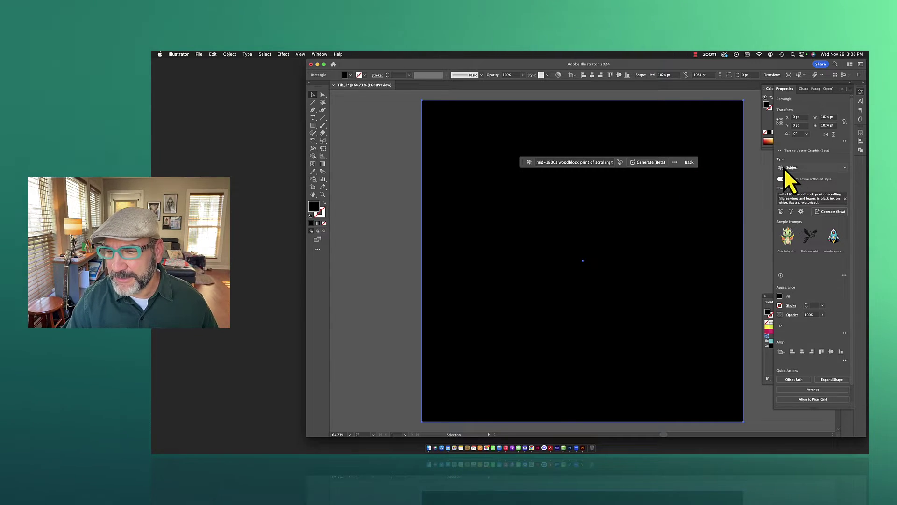
click(832, 170)
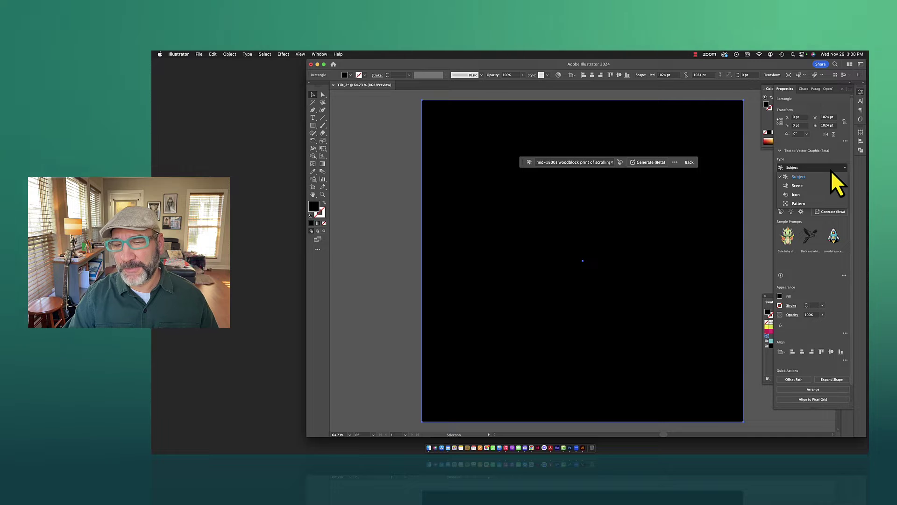
click(804, 206)
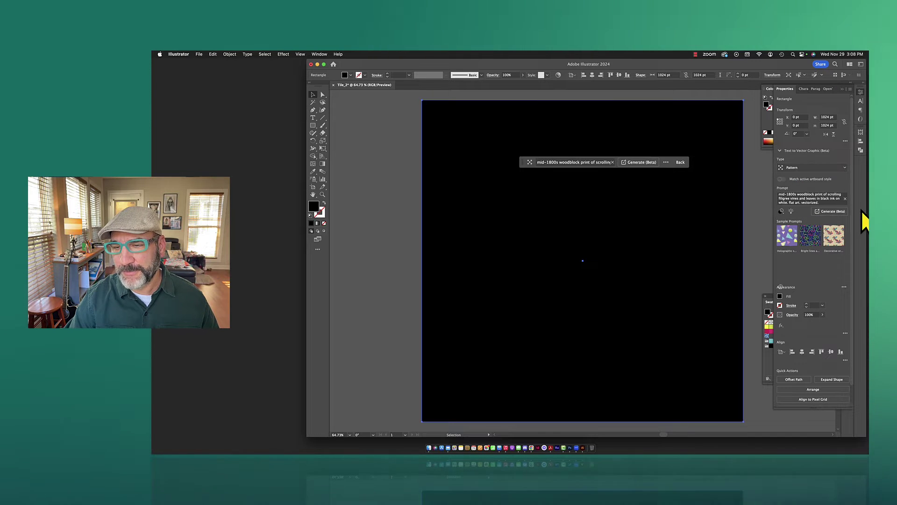
click(781, 198)
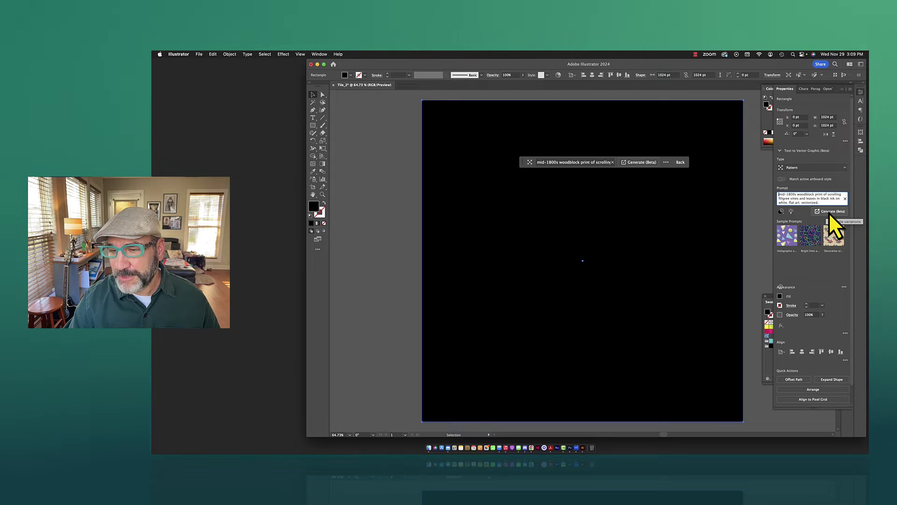
click(829, 212)
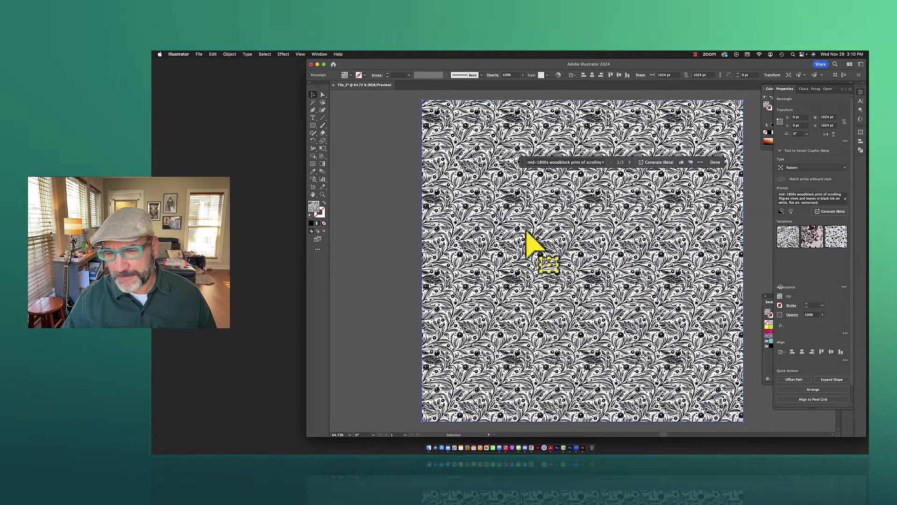
Preview the second generated variation, apply the third one to the square, and move the task bar toward the artboard's edge.
click(813, 242)
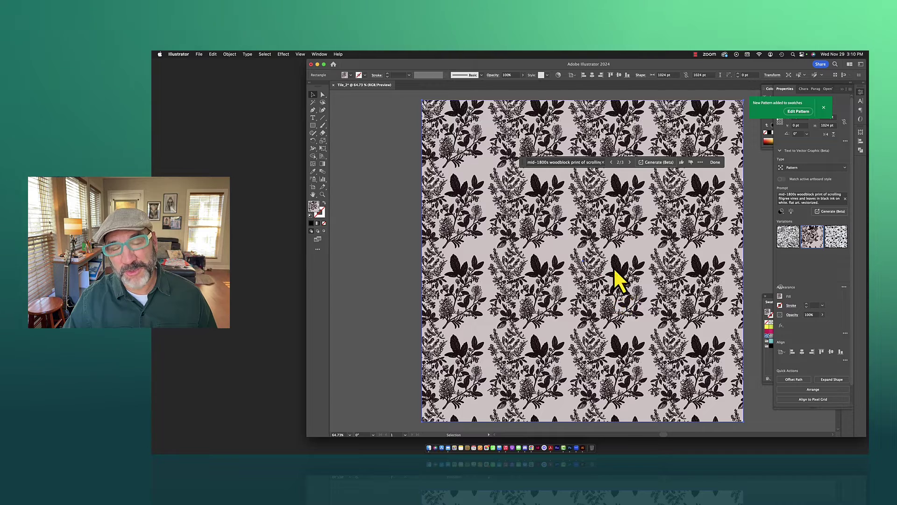
click(835, 239)
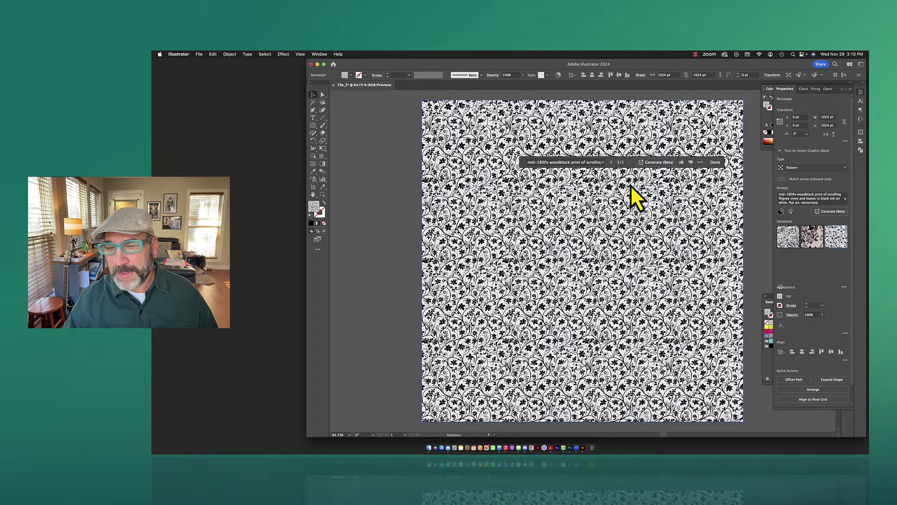
drag(522, 162, 364, 127)
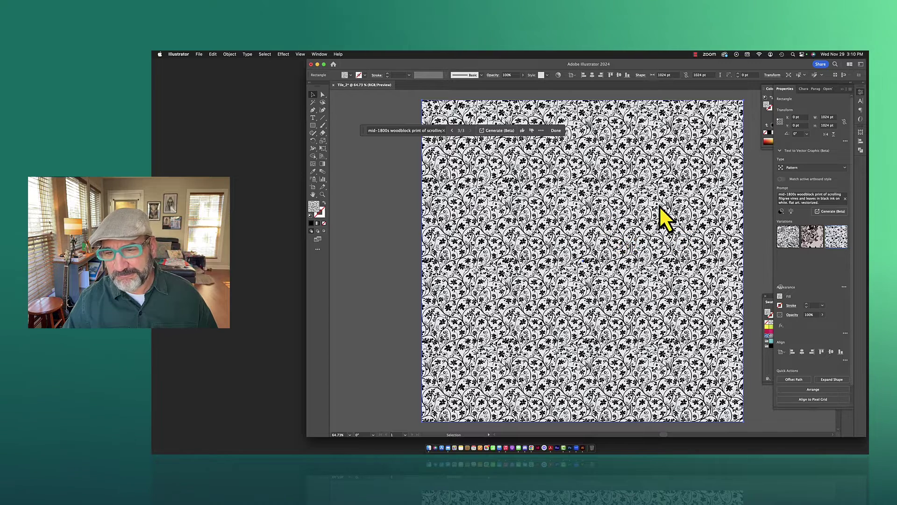
Bring the Swatches panel forward and compare the generated pattern swatches on the square, ending with the small scrolling vine pattern.
click(770, 300)
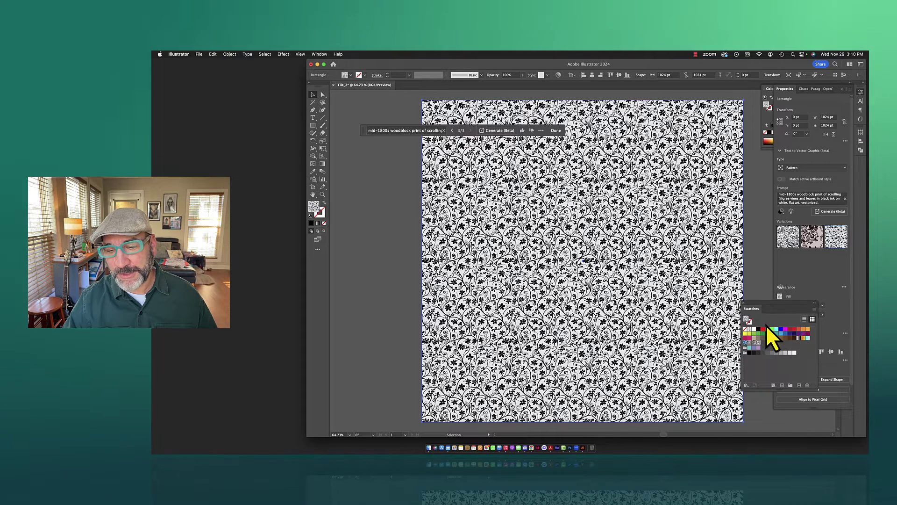
click(750, 343)
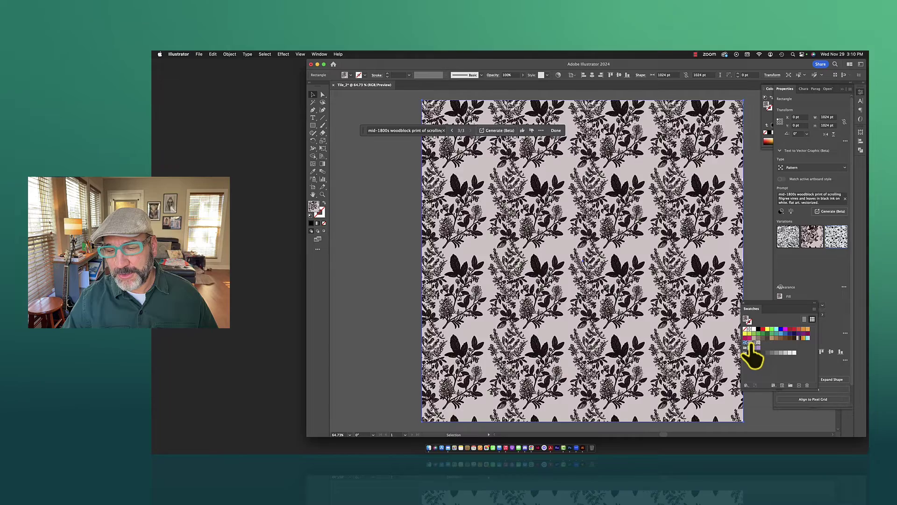
click(754, 343)
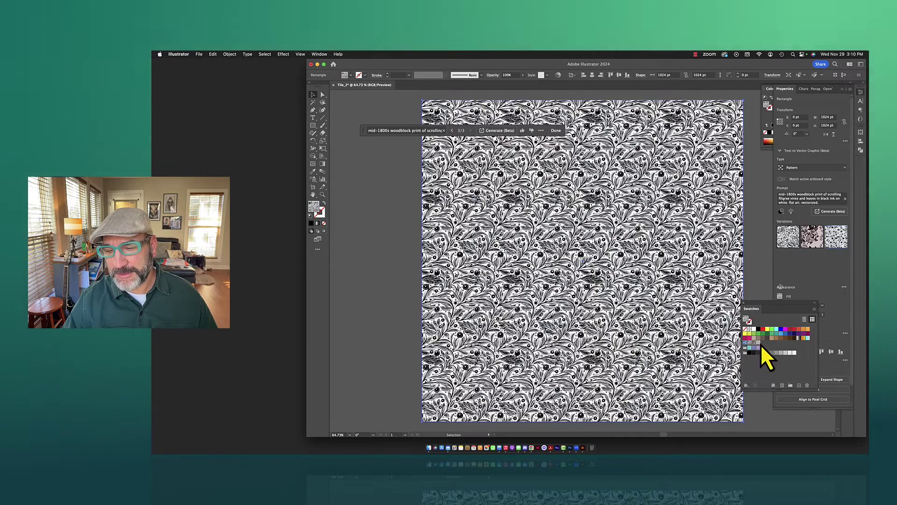
click(757, 344)
click(761, 344)
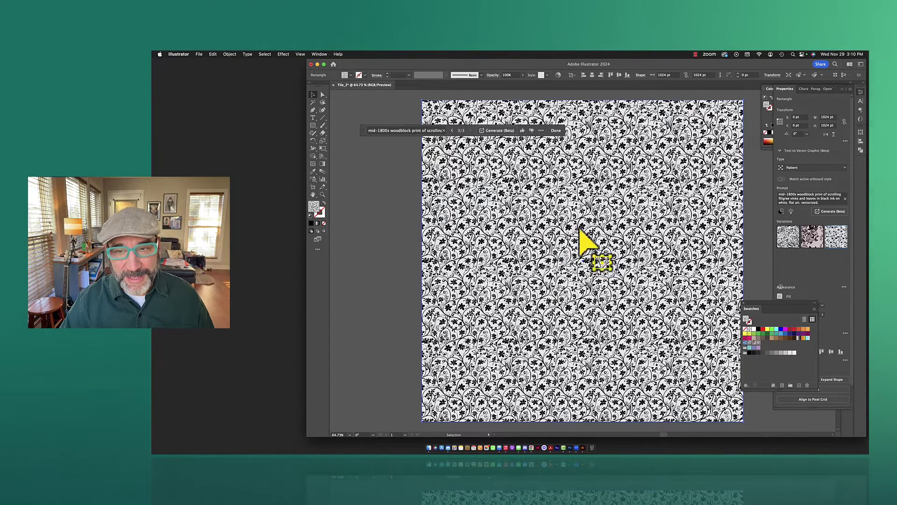
Try to open the pattern for editing directly from the filled square on the artboard.
drag(589, 222, 735, 309)
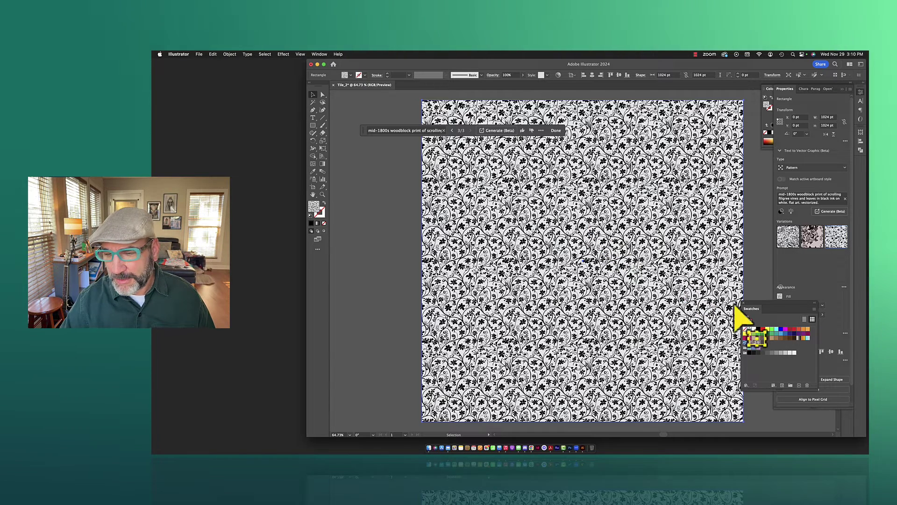
double_click(646, 260)
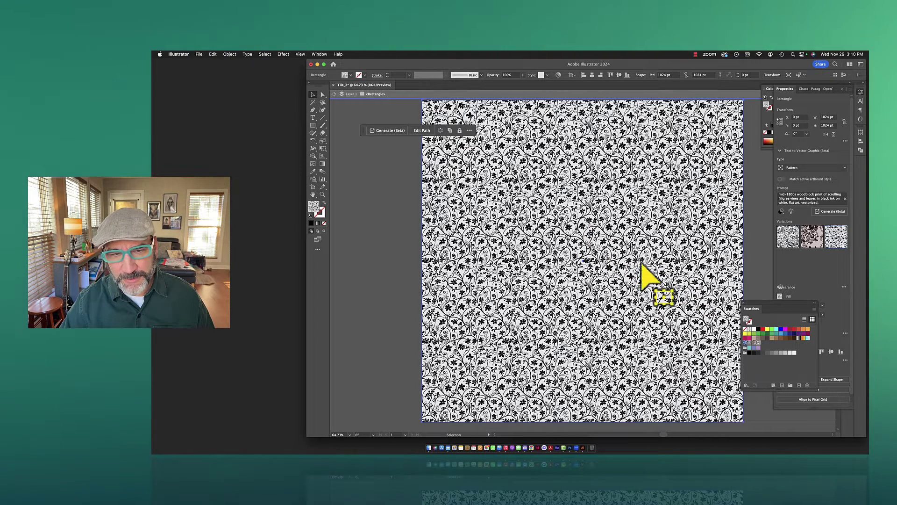
drag(643, 262, 759, 341)
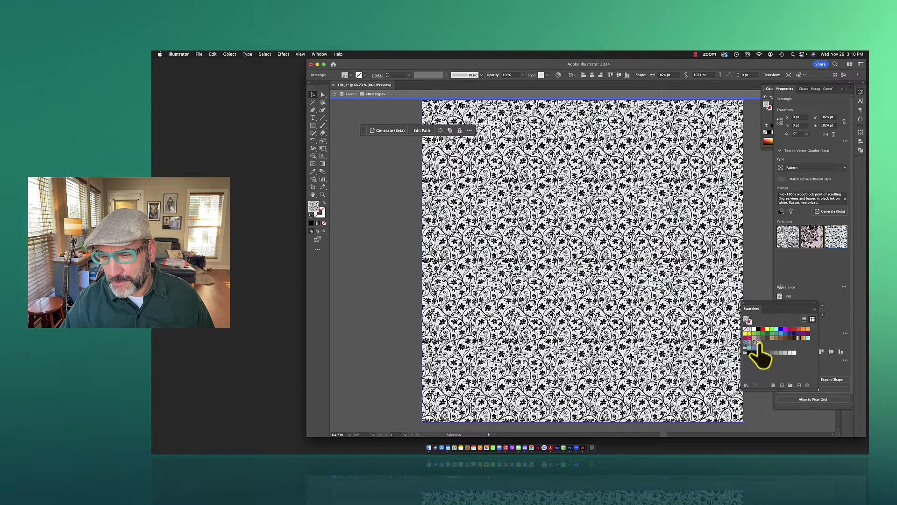
Open the scrolling vine swatch, Text To Pattern 3, for pattern editing and move the Pattern Options panel clear of the tile.
double_click(757, 343)
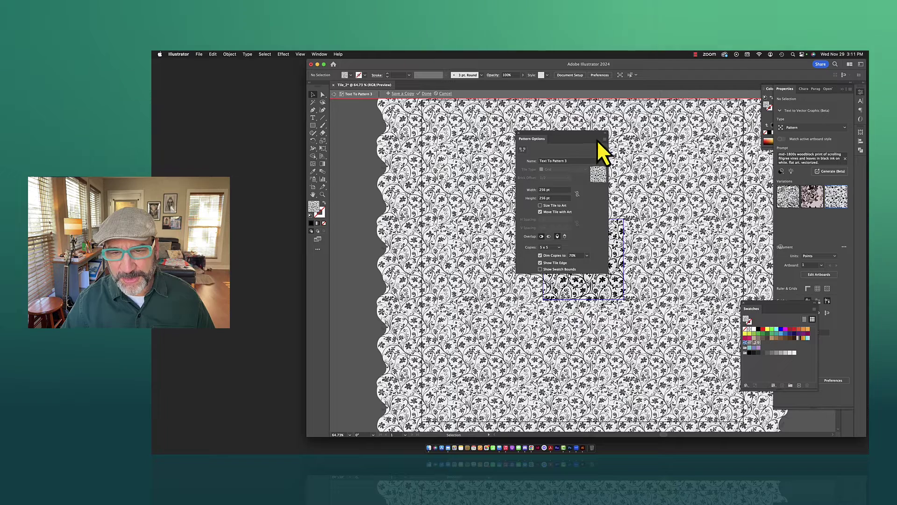
drag(553, 135, 759, 150)
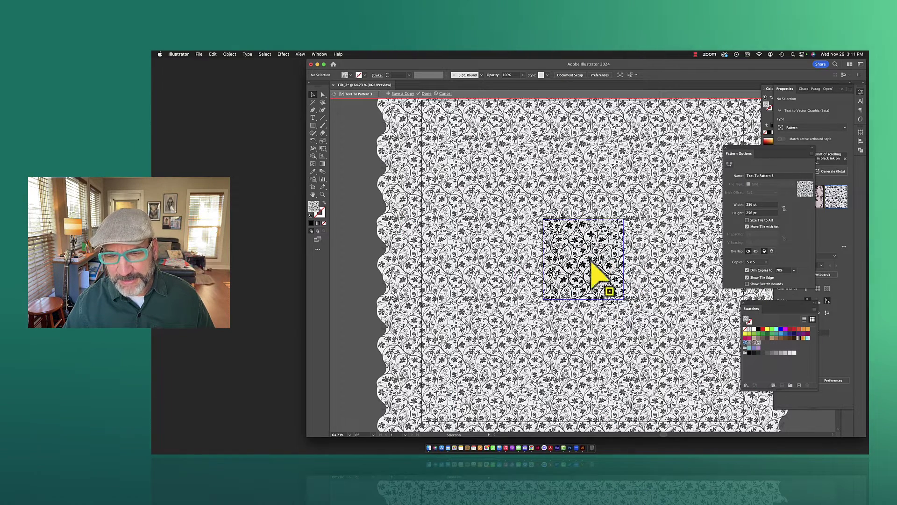
click(323, 195)
click(594, 231)
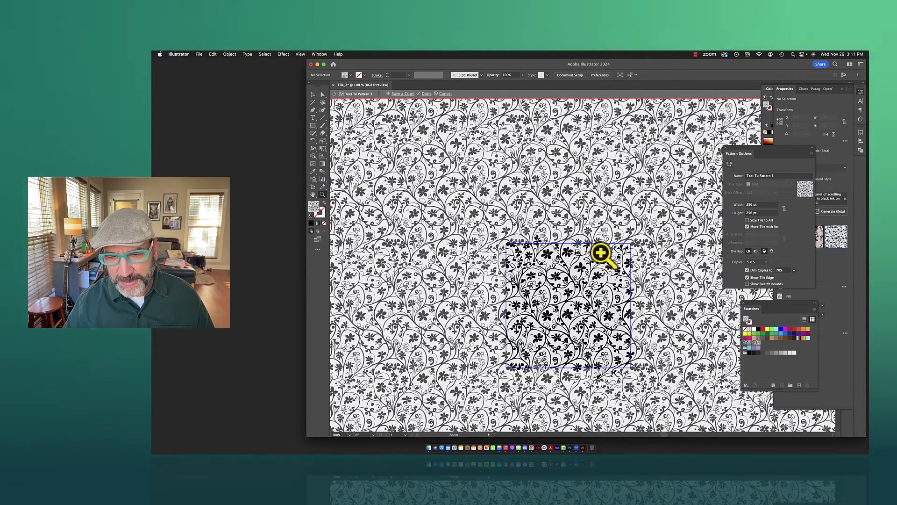
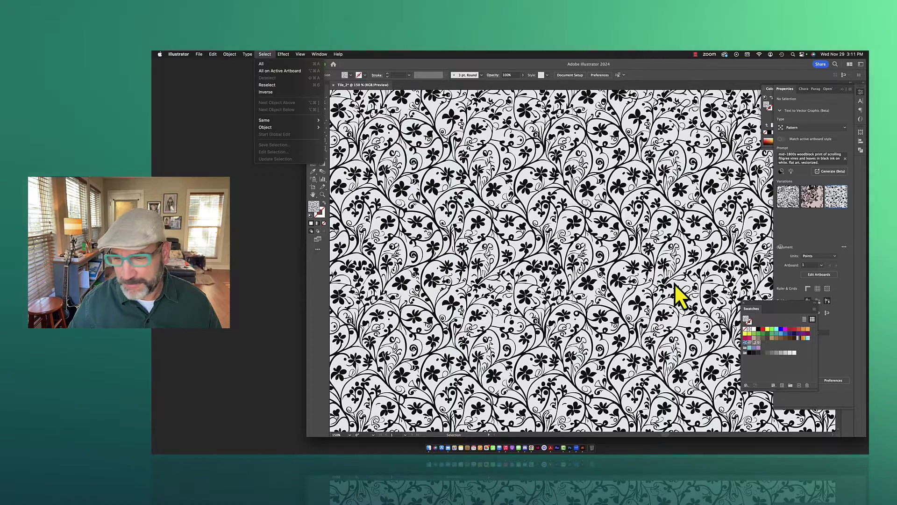
Reopen the scrolling vine swatch, Text To Pattern 3, for pattern editing.
click(759, 347)
double_click(759, 345)
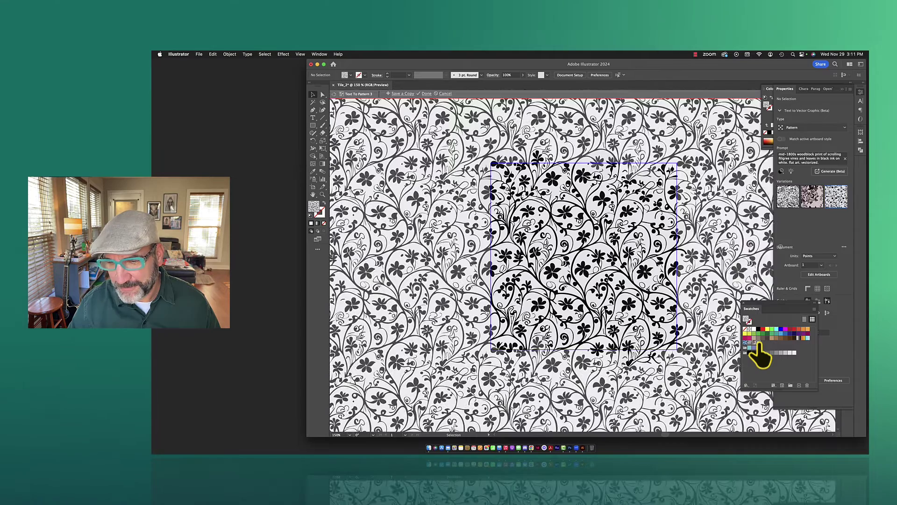
Try to select the tile's artwork by matching fill color without choosing a reference shape.
click(268, 55)
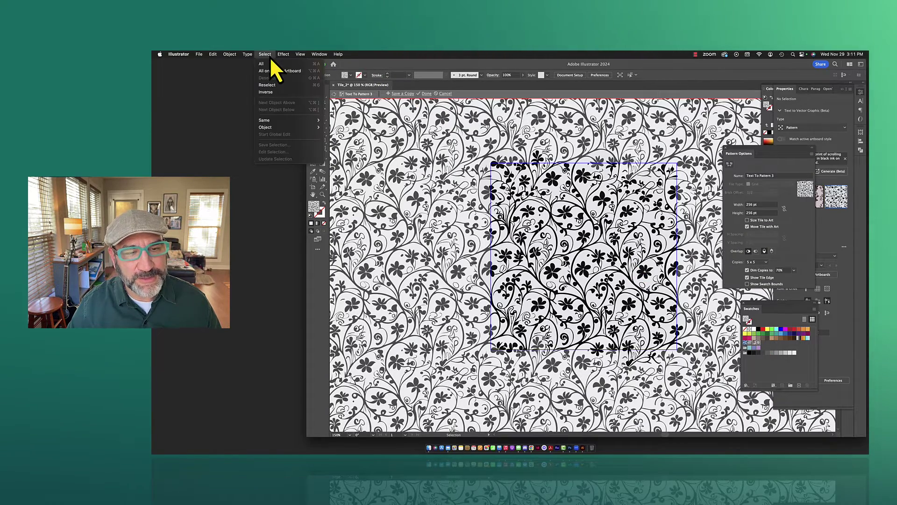
mouse_move(280, 127)
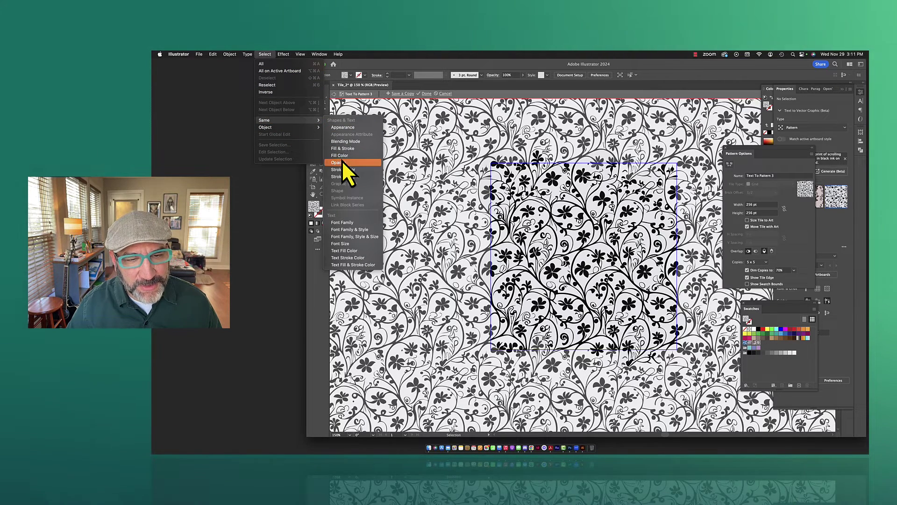
click(340, 156)
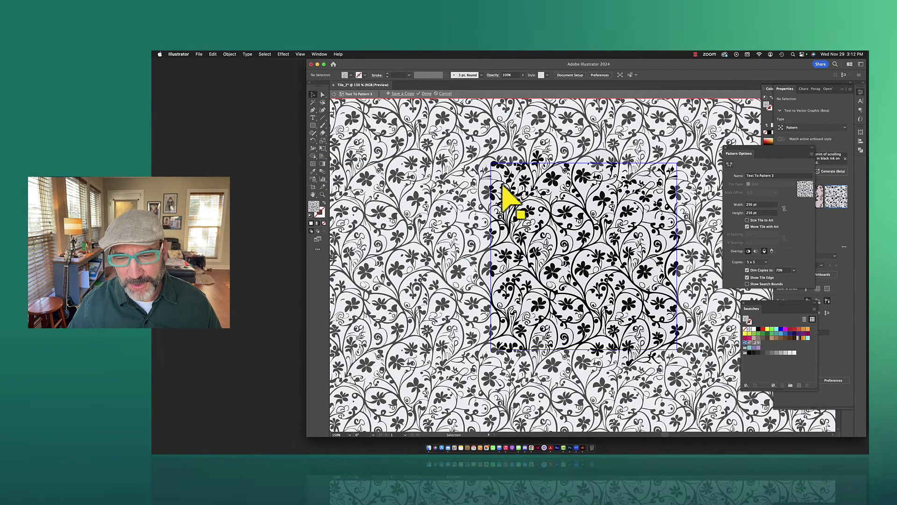
Select a black vine shape and everything with the same fill color, and fill it all with light gray R=204 G=204 B=204.
click(571, 220)
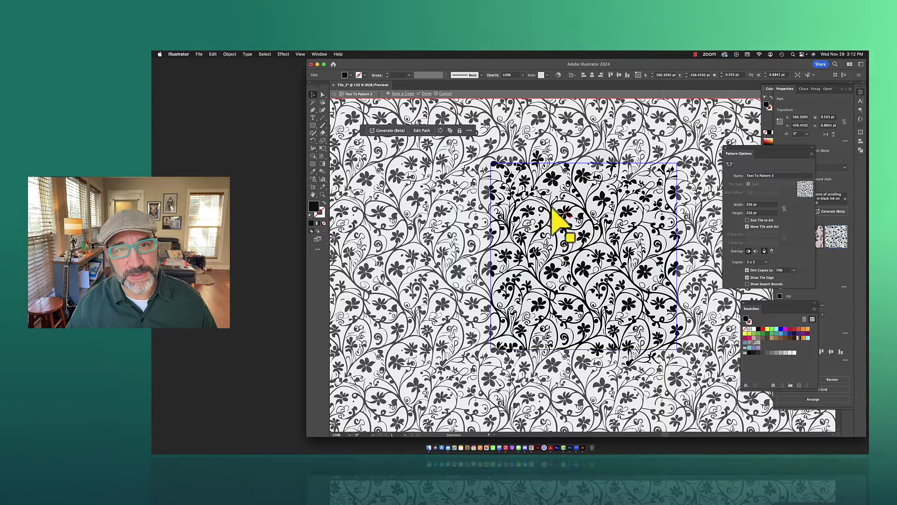
click(265, 55)
mouse_move(267, 121)
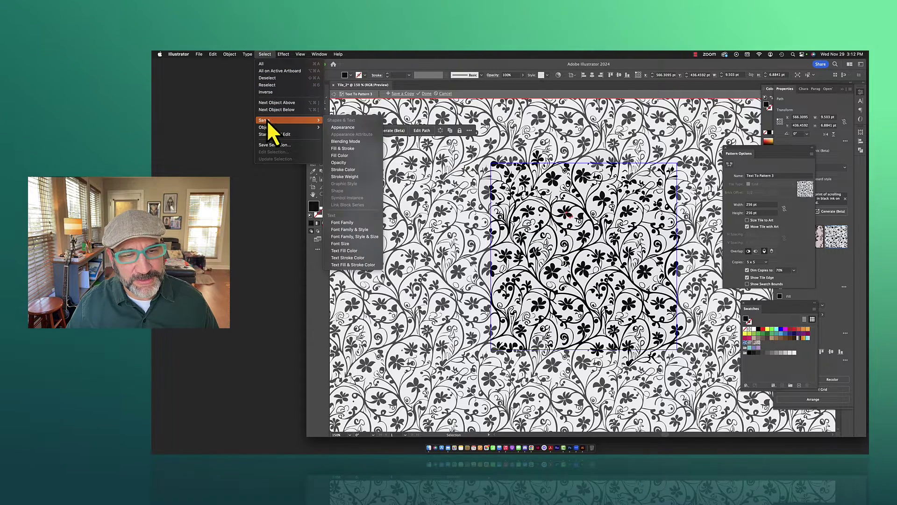
click(339, 155)
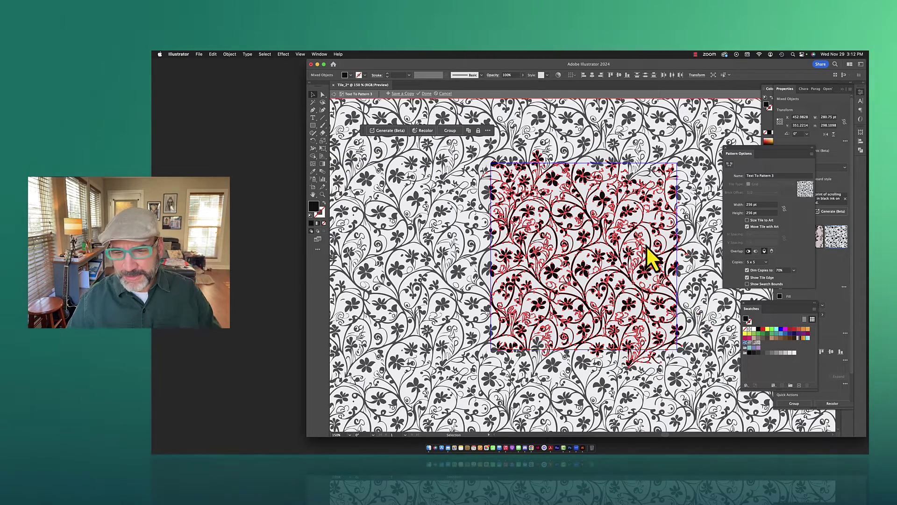
click(786, 353)
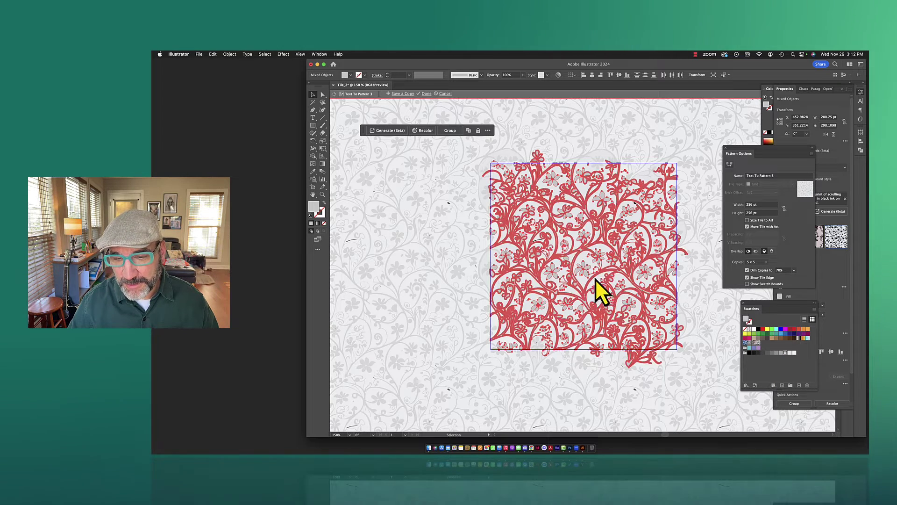
Select the leftover dark slivers in the tile, trying a same-fill-color match from the first one before adding others individually.
click(644, 172)
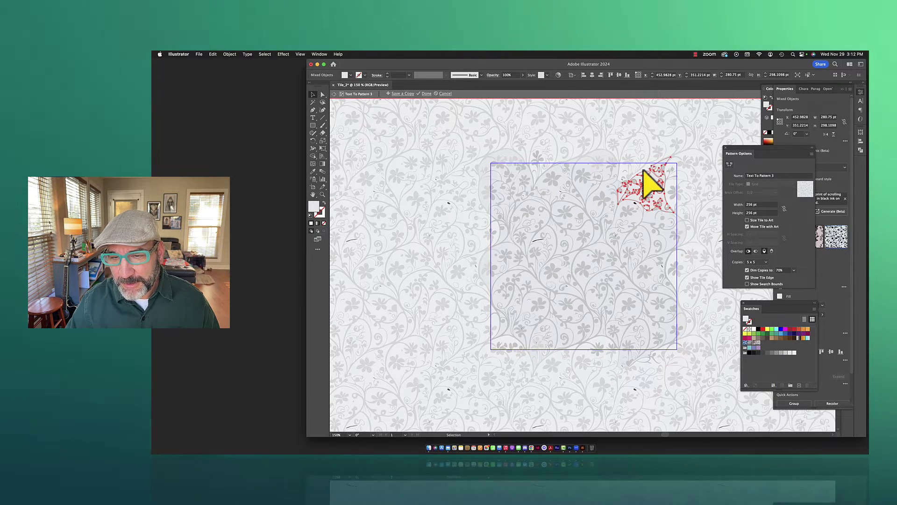
click(634, 204)
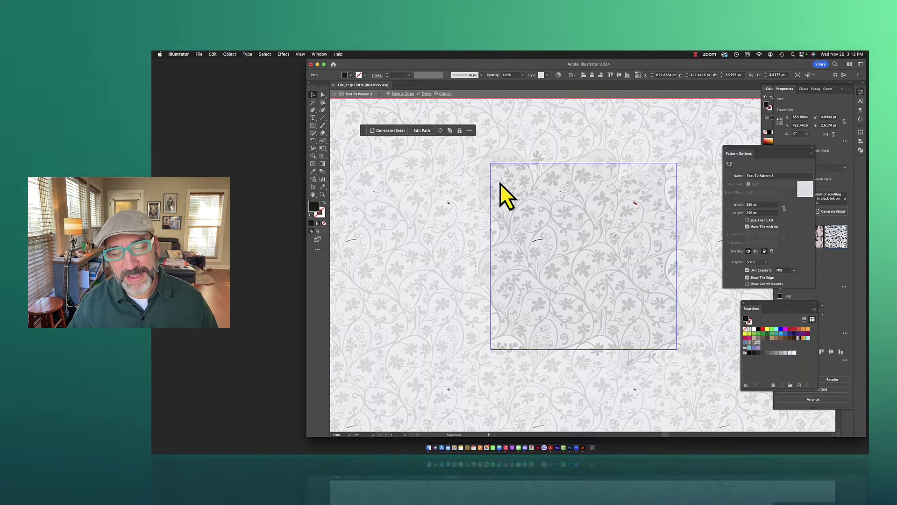
click(265, 55)
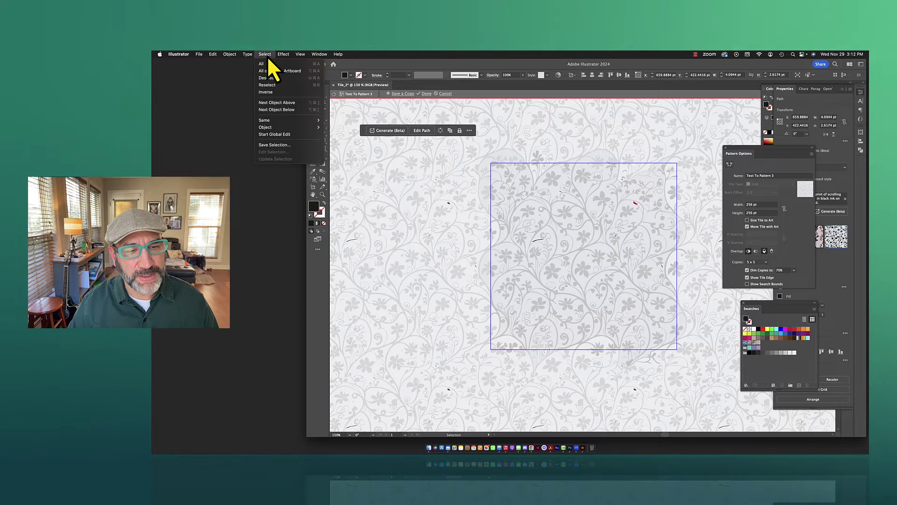
mouse_move(266, 121)
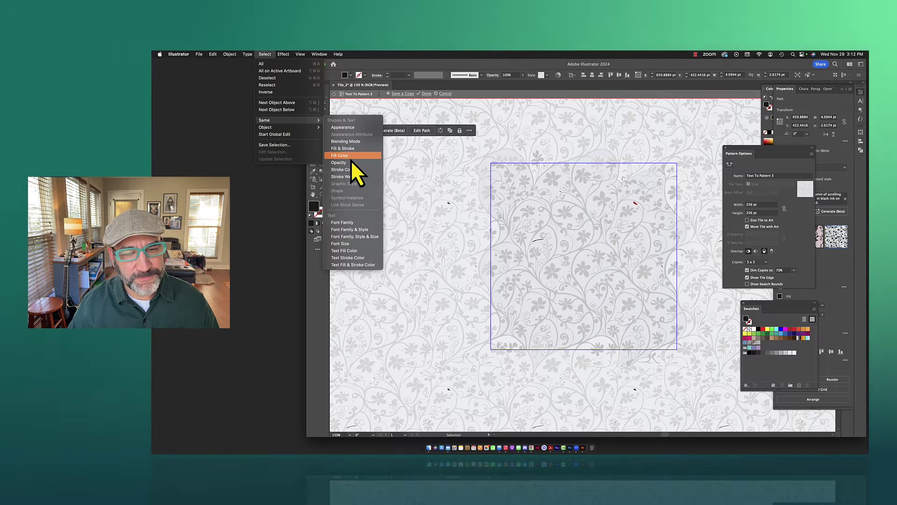
click(351, 157)
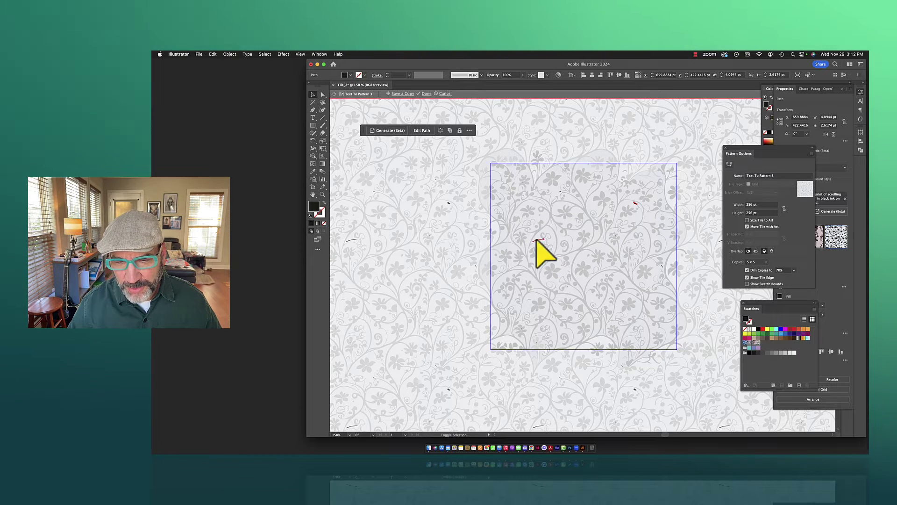
shift+click(548, 275)
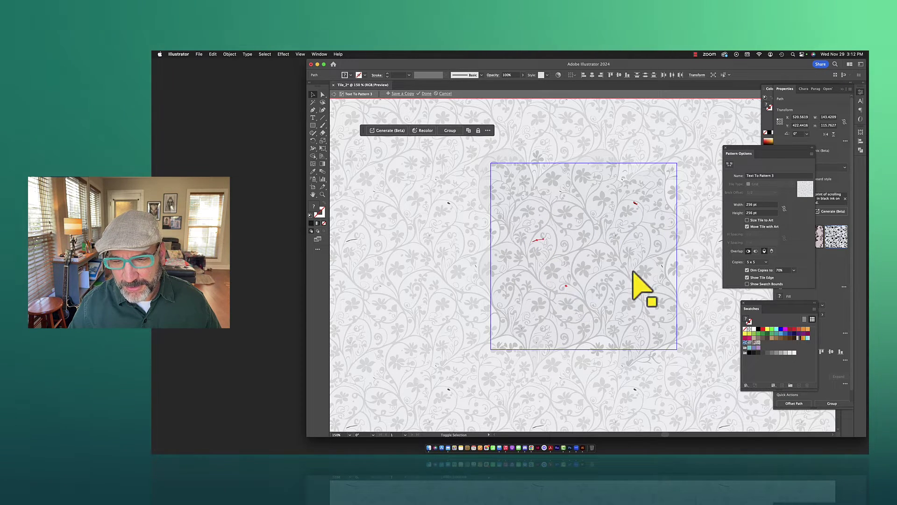
shift+click(663, 267)
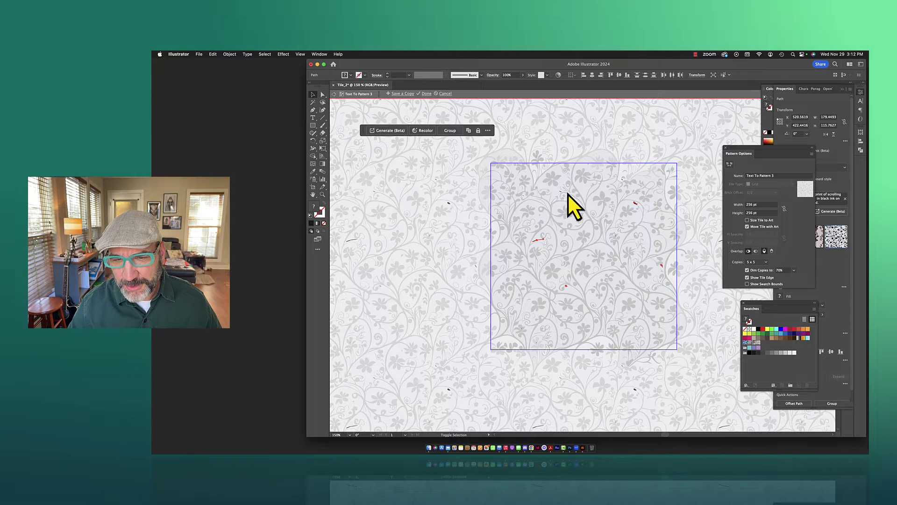
Try to extend the sliver selection by matching fill color and stroke color, and clear the selection.
click(265, 54)
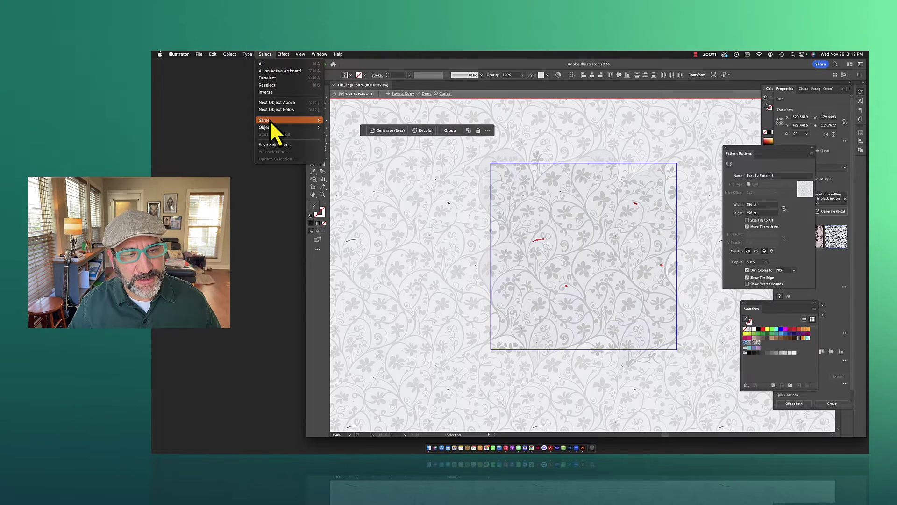
mouse_move(280, 121)
click(347, 159)
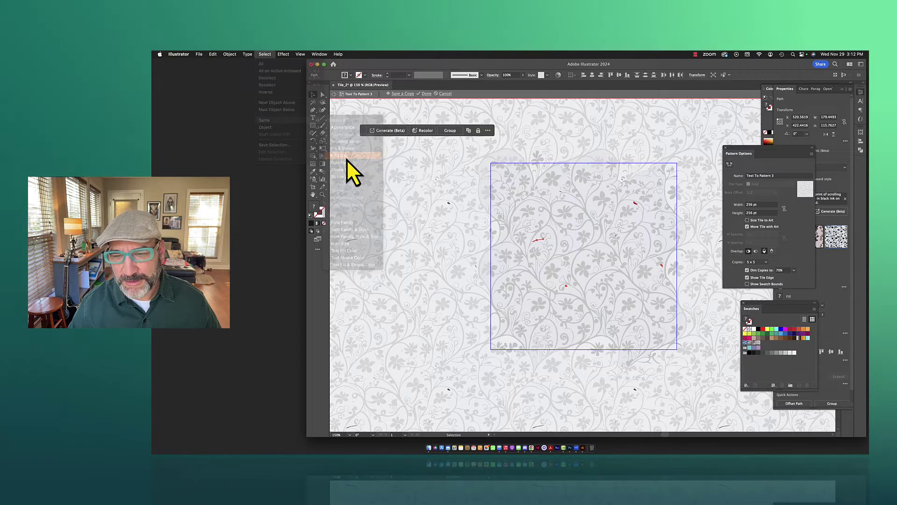
click(263, 56)
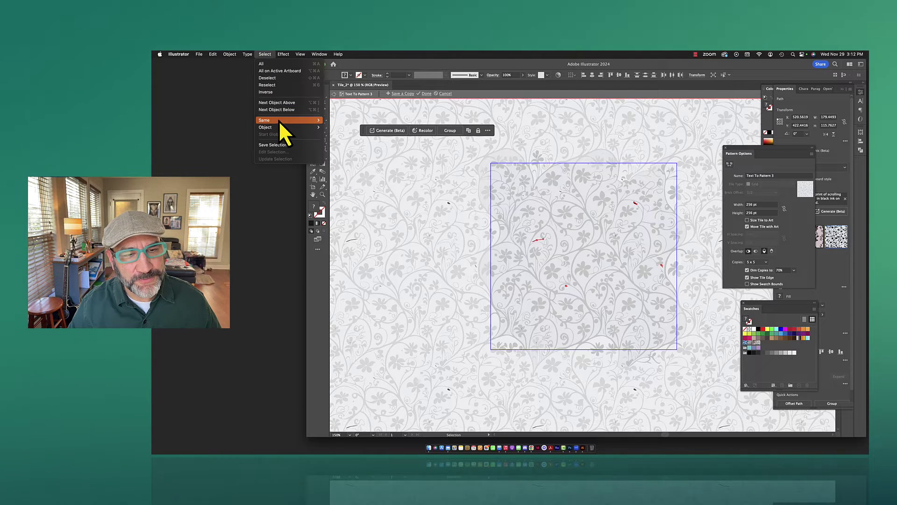
mouse_move(278, 120)
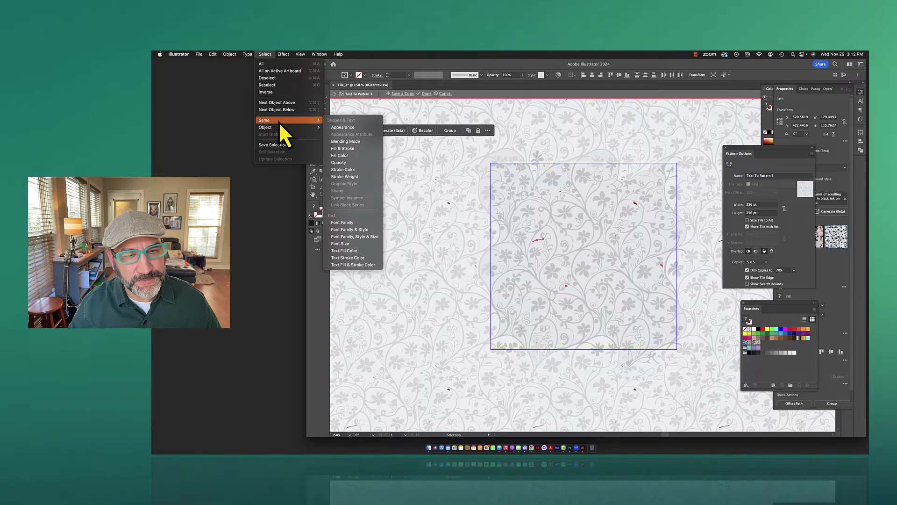
click(350, 170)
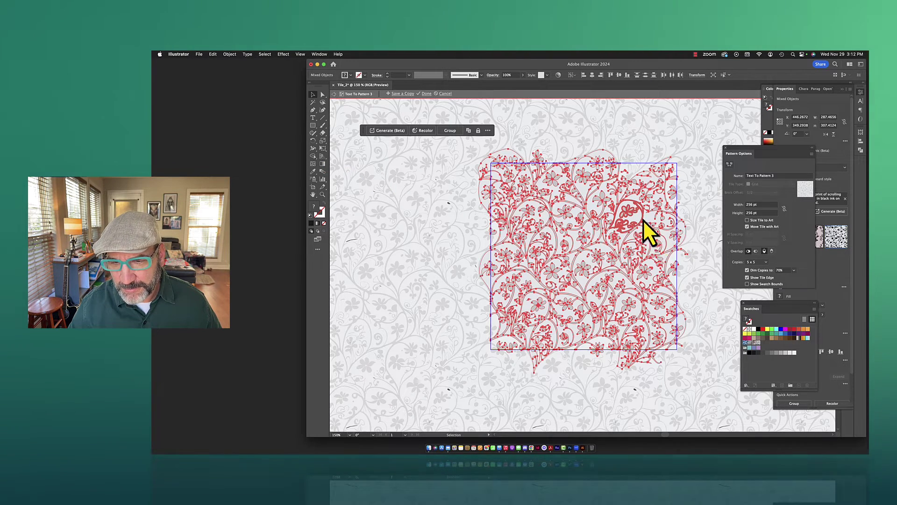
key(Delete)
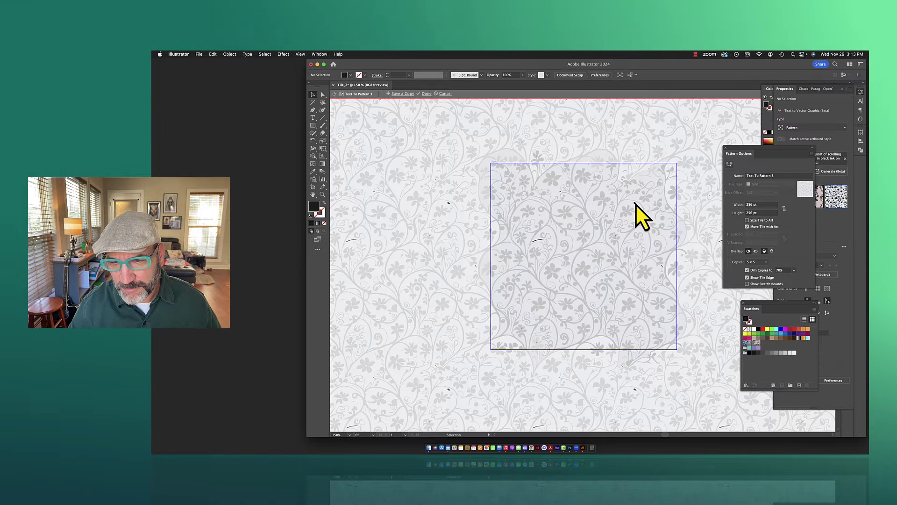
Select the leftover dark specks scattered across the tile one by one and fill them with light gray R=204 G=204 B=204.
click(627, 189)
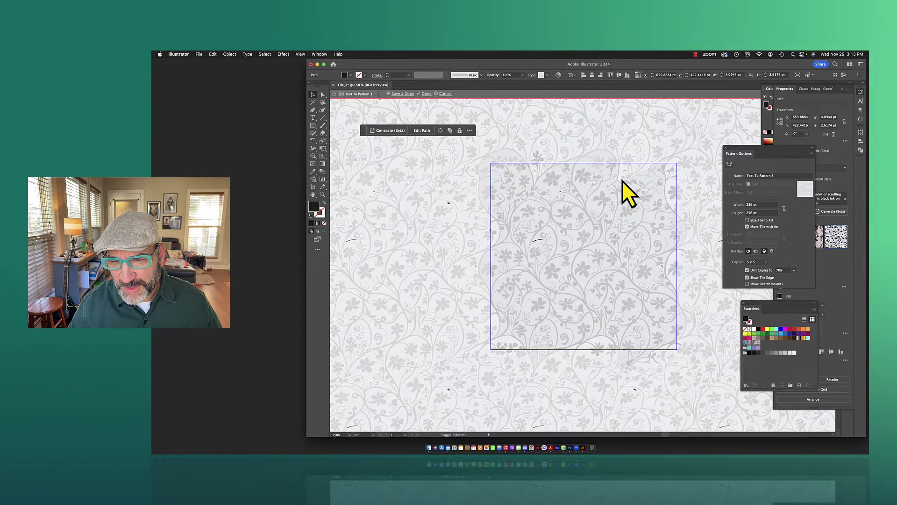
drag(622, 180, 640, 207)
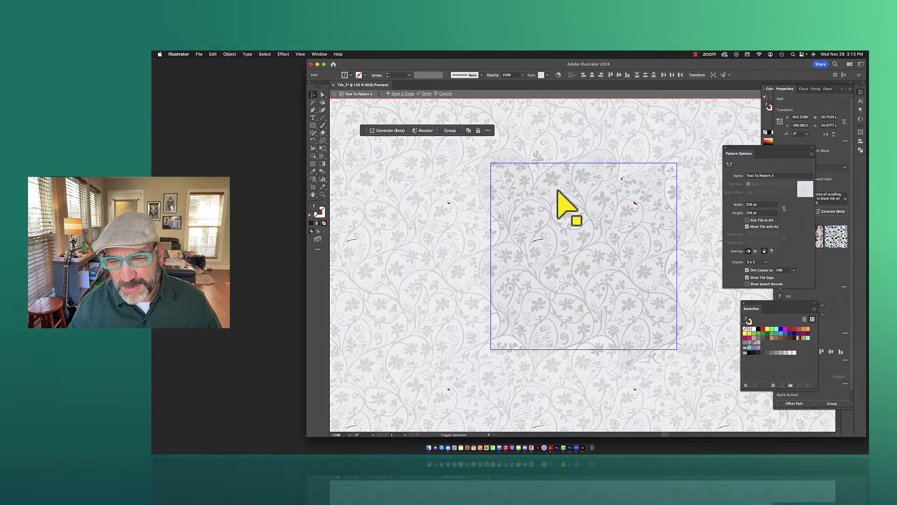
shift+click(523, 196)
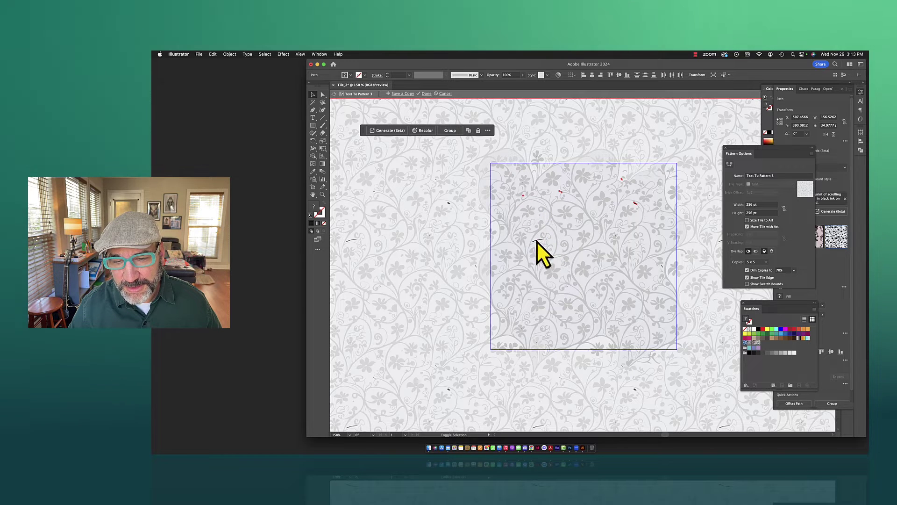
shift+click(537, 241)
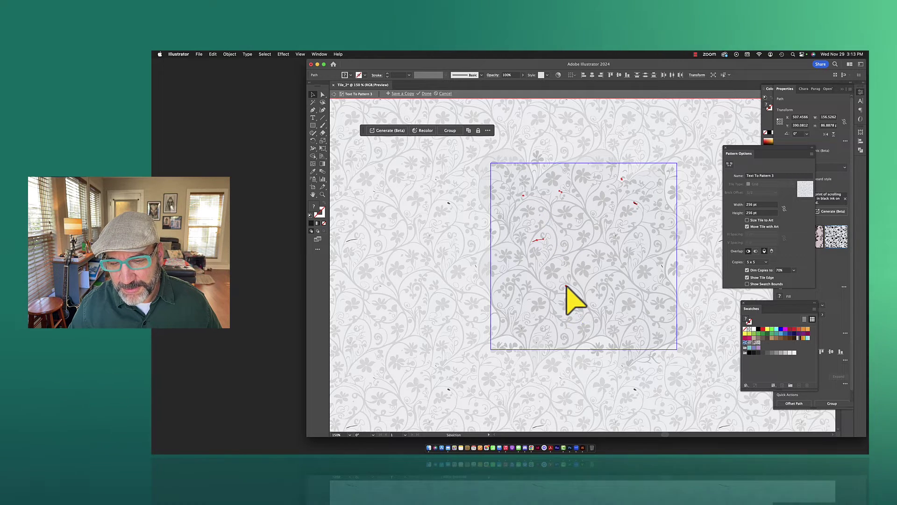
shift+click(567, 286)
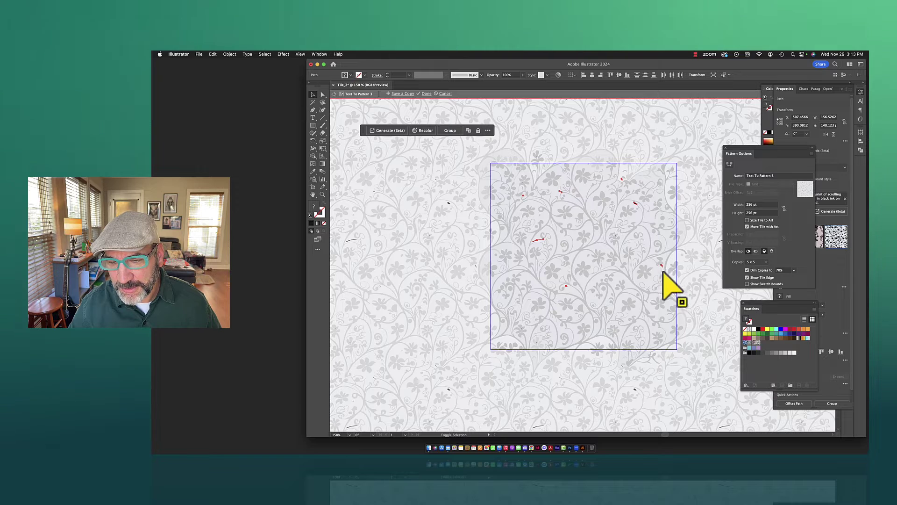
shift+click(663, 269)
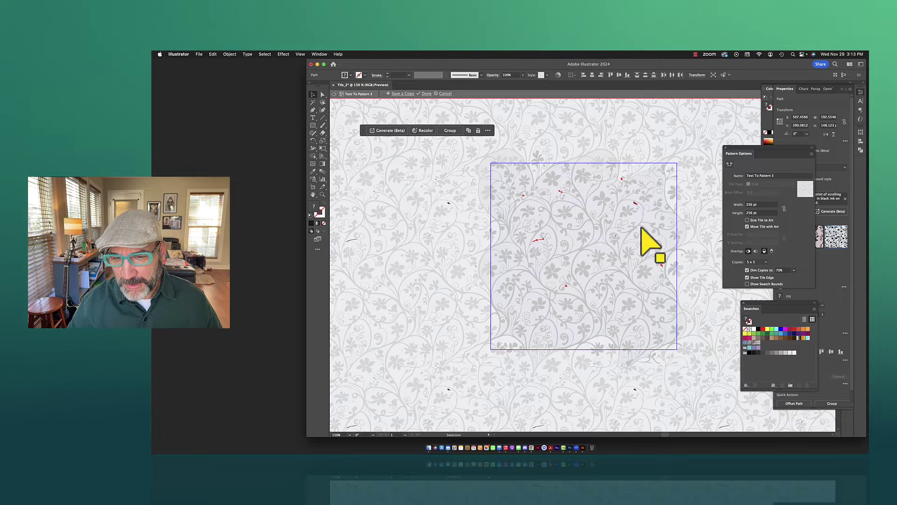
click(786, 352)
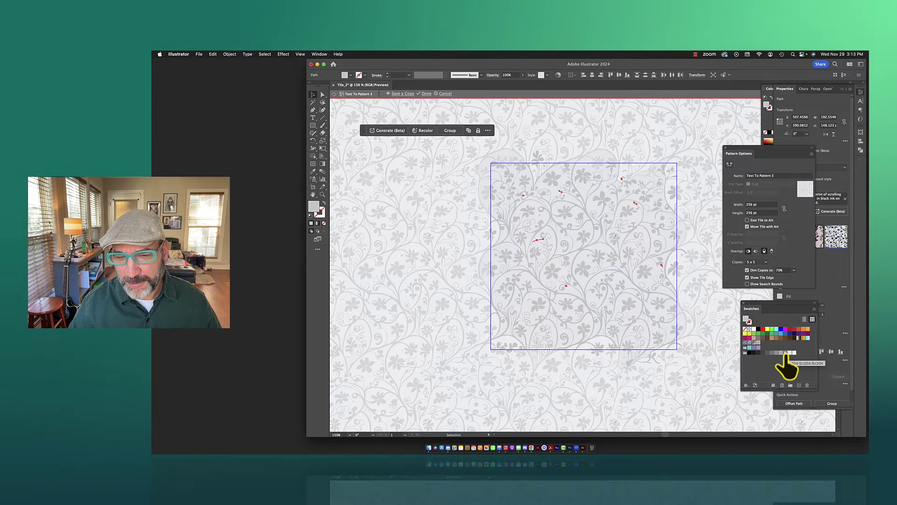
click(616, 237)
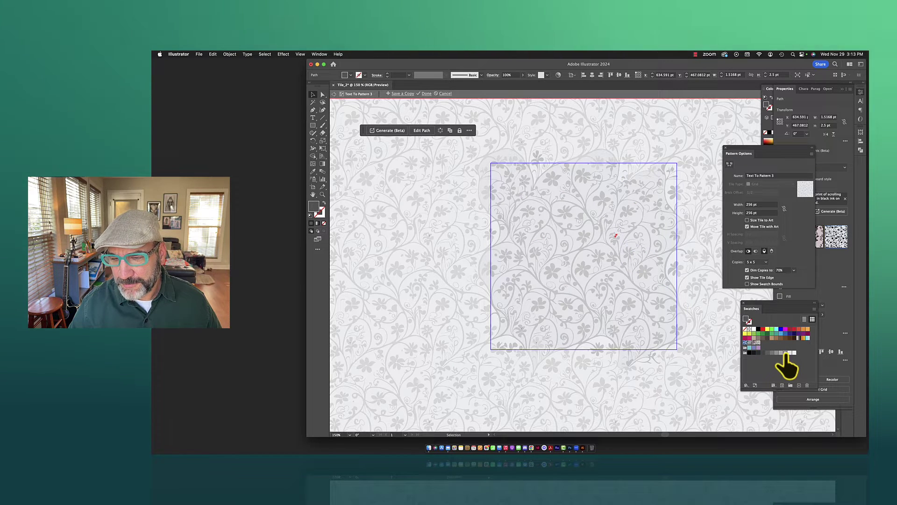
Select an off-white background shape between the vines and everything with the same fill color, and fill it all with white.
click(635, 219)
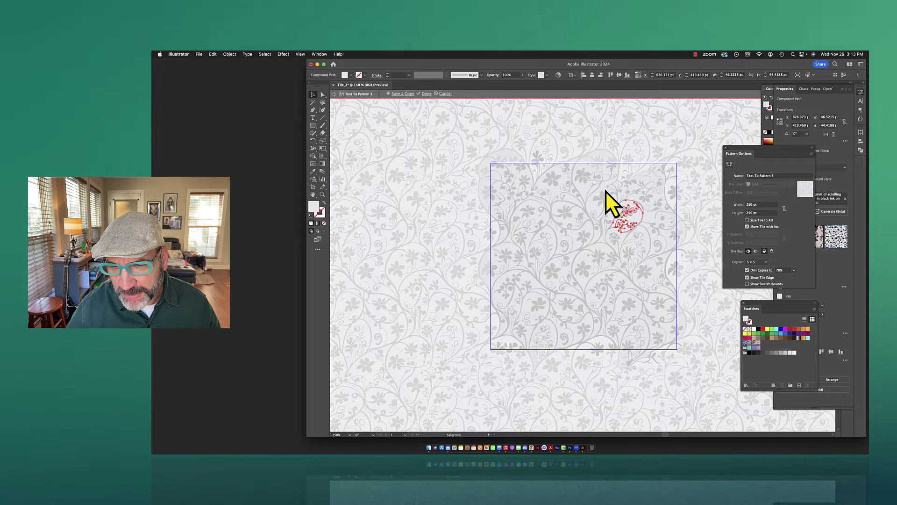
drag(600, 196, 580, 196)
click(265, 54)
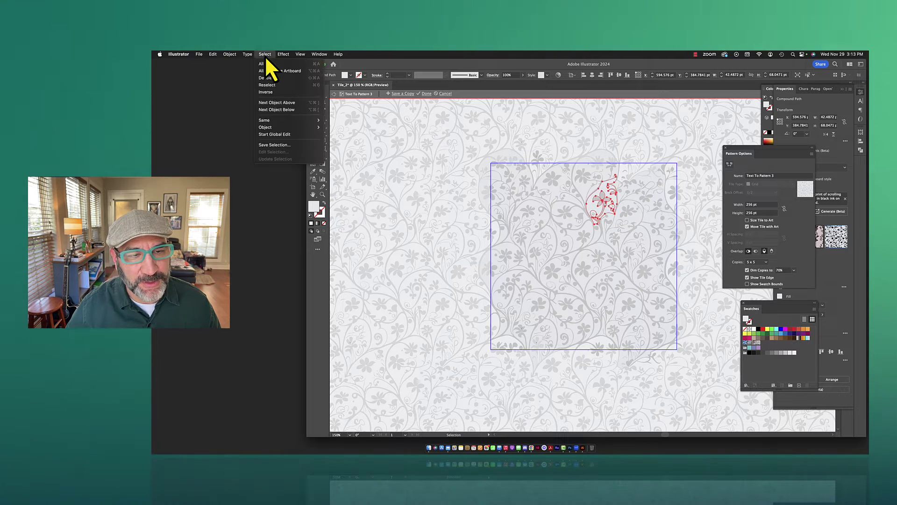
mouse_move(274, 122)
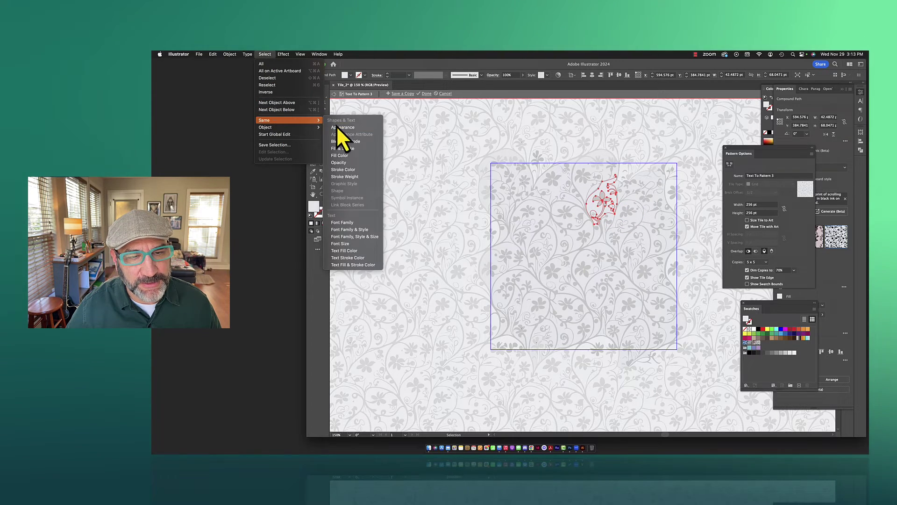
click(344, 156)
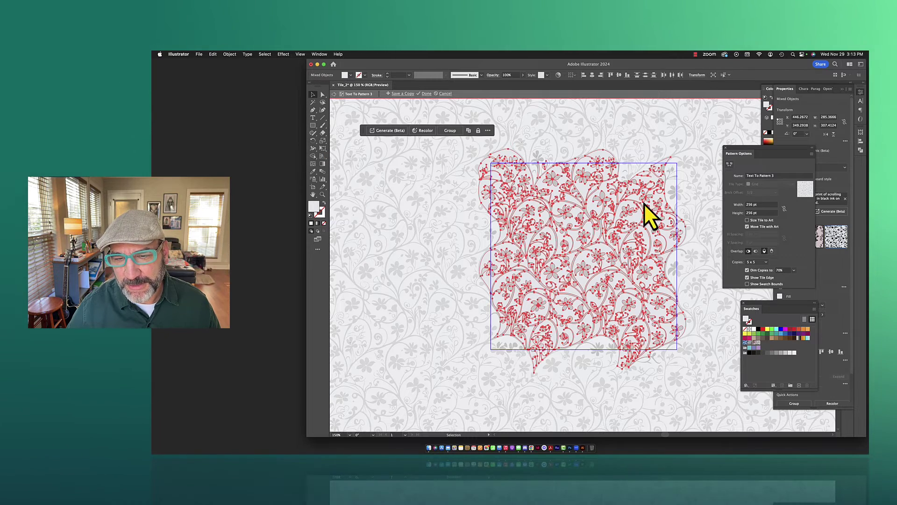
click(753, 329)
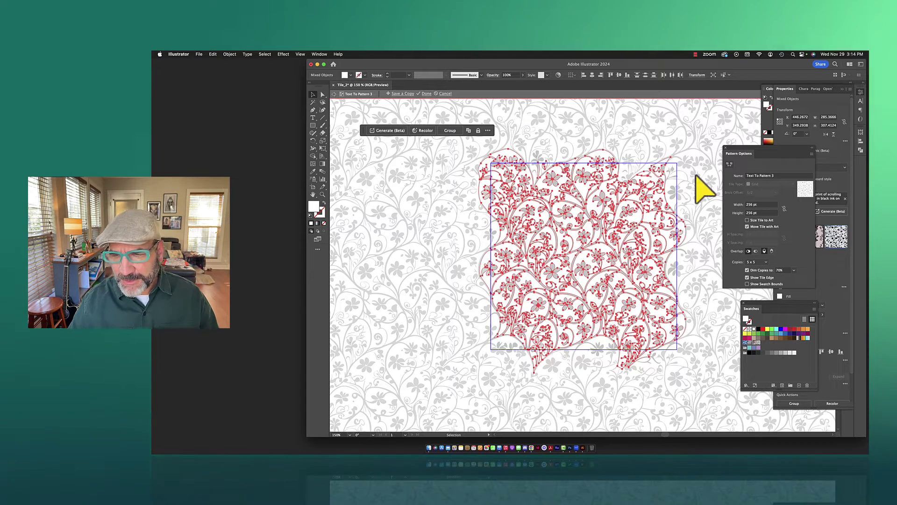
Clear the tile selection, save a copy of the edited pattern as filigree_2, and finish pattern editing.
click(671, 194)
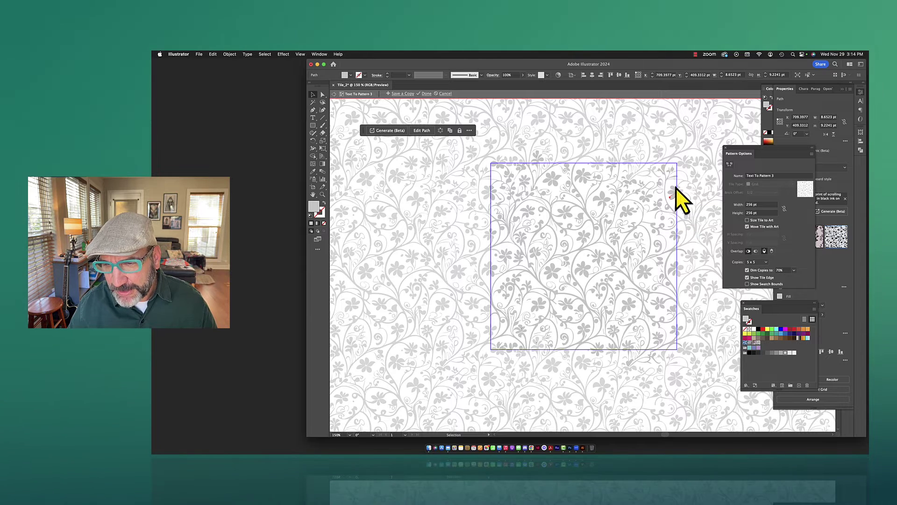
click(672, 177)
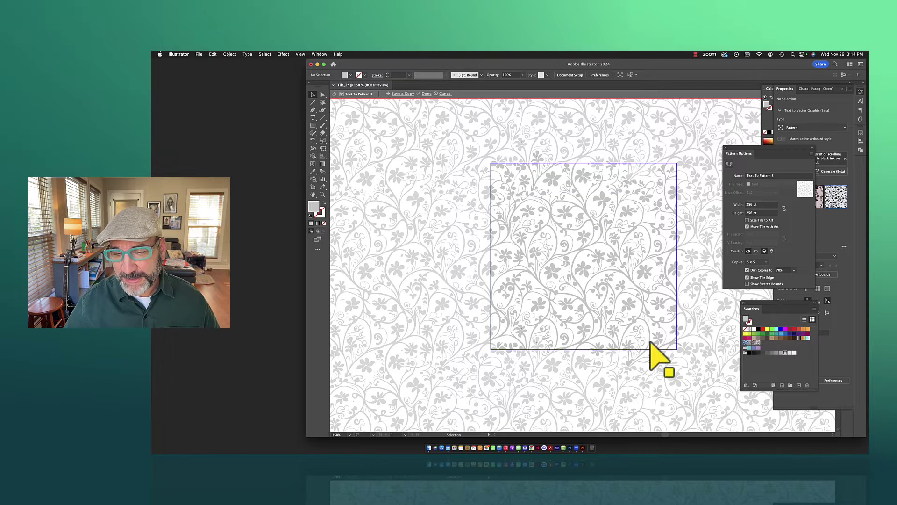
click(401, 94)
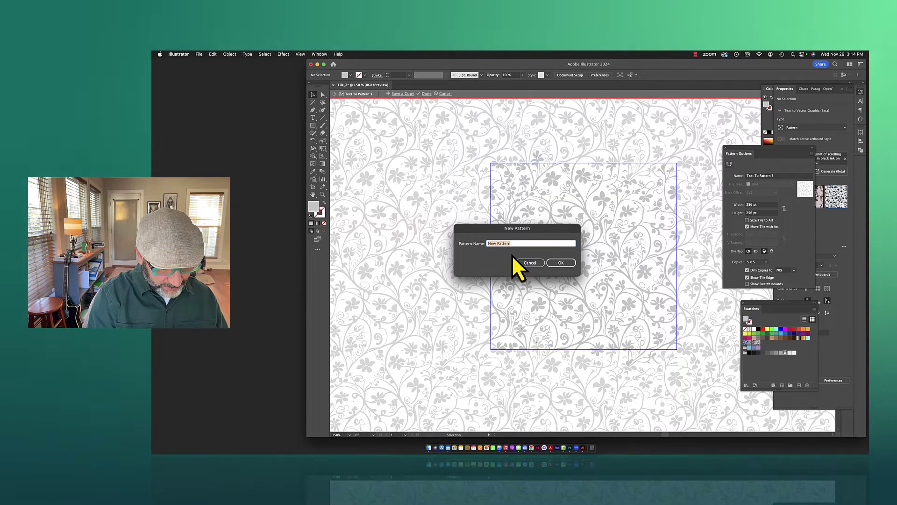
text(fo)
key(BackSpace)
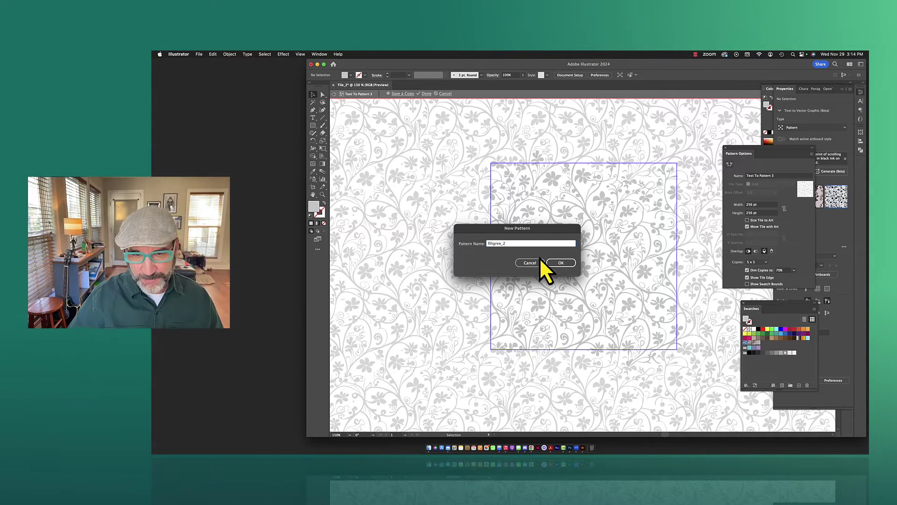
click(561, 264)
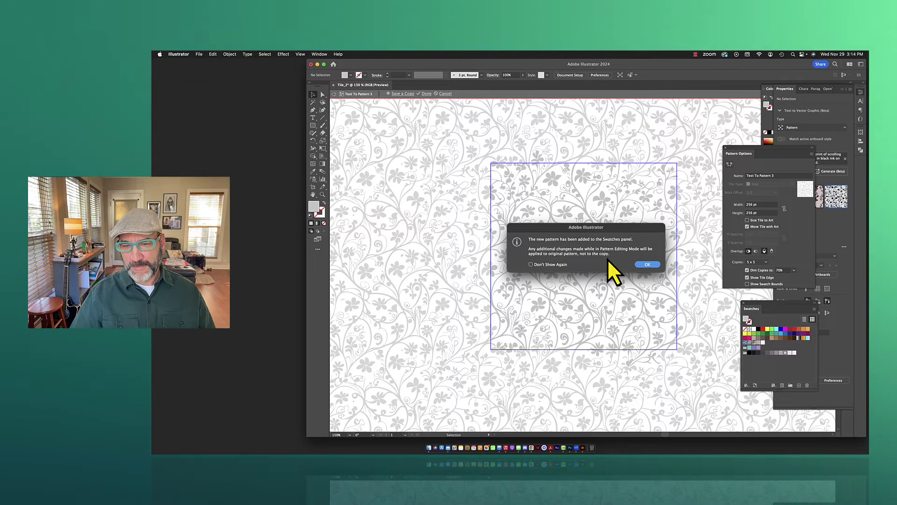
click(647, 264)
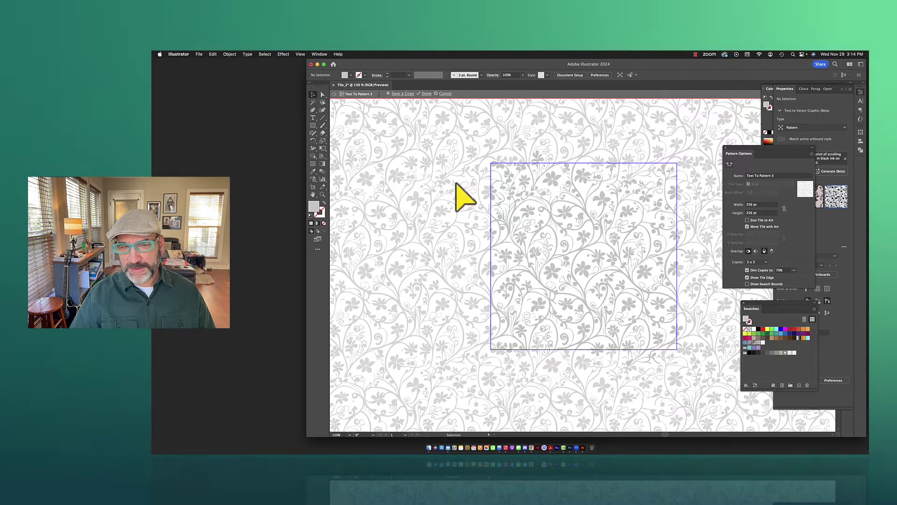
click(426, 93)
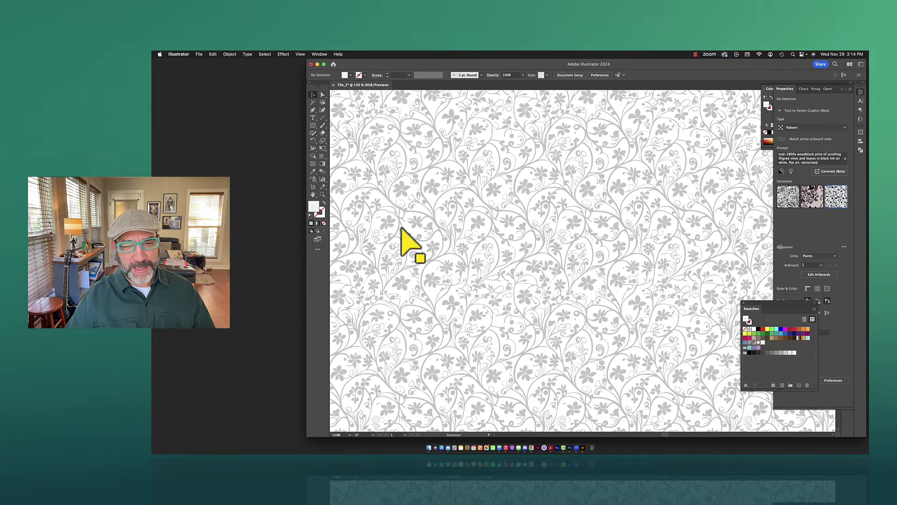
Examine the whole pattern-filled square on the artboard at 50% zoom.
click(322, 197)
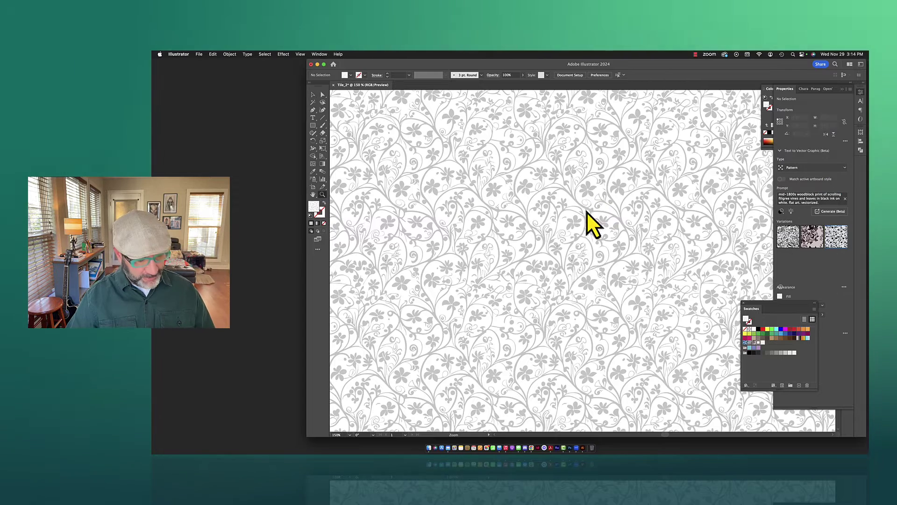
alt+click(596, 206)
alt+click(597, 206)
alt+click(645, 299)
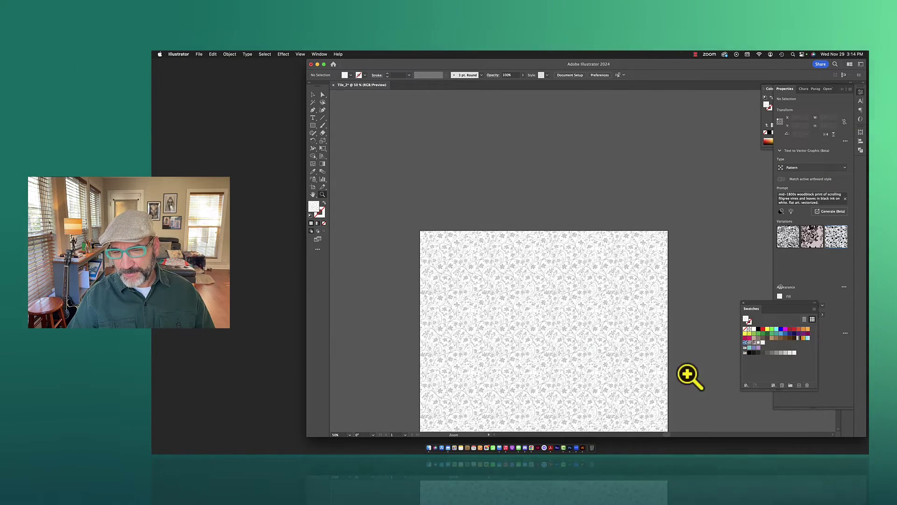
click(316, 96)
click(517, 315)
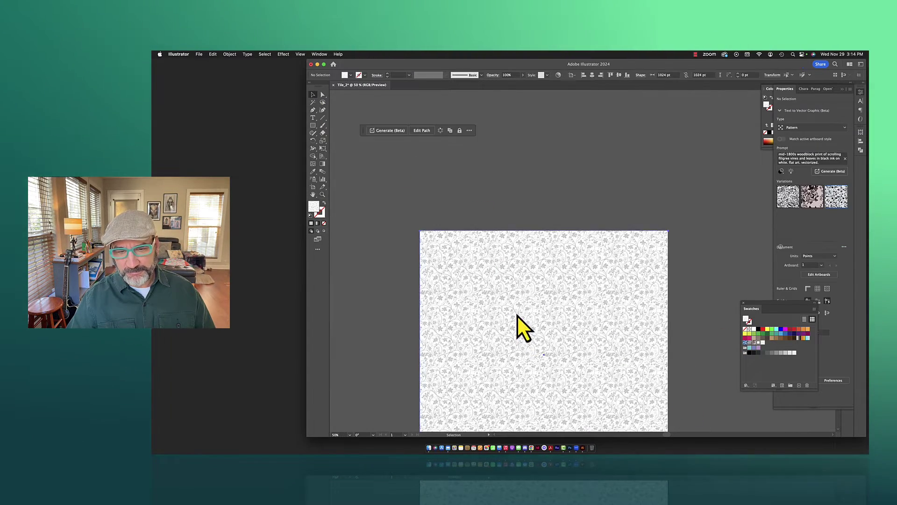
key(space)
drag(551, 253, 543, 177)
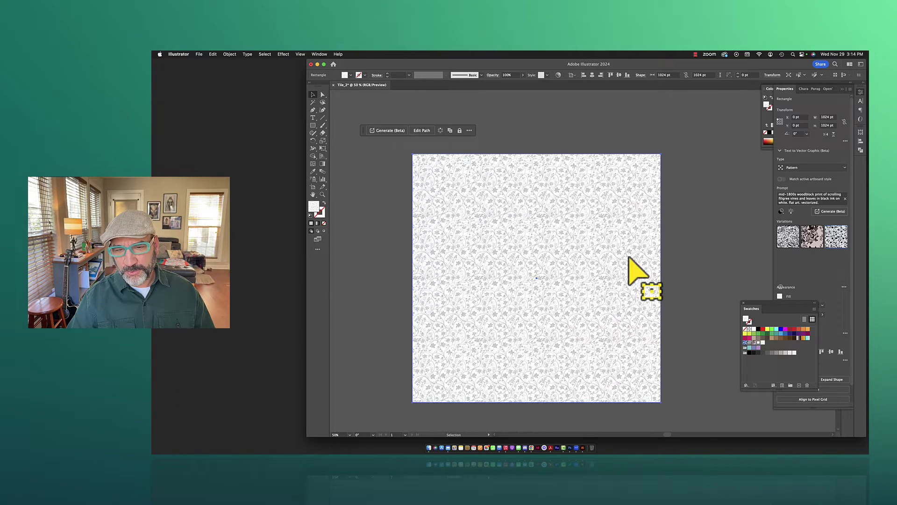
click(687, 252)
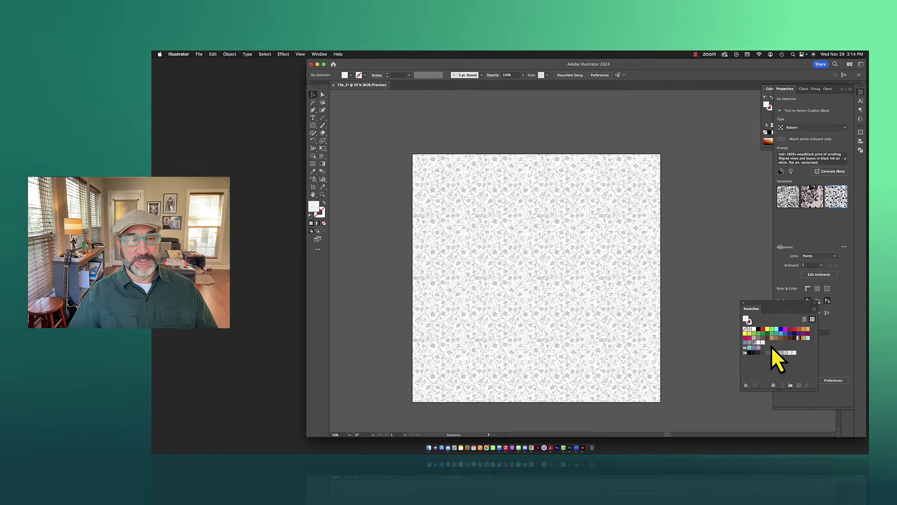
drag(772, 348, 558, 220)
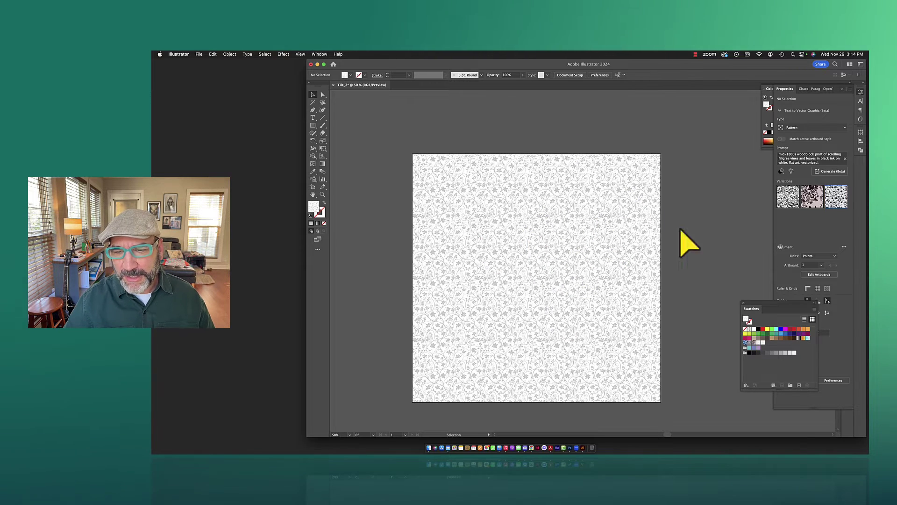
drag(524, 294, 561, 298)
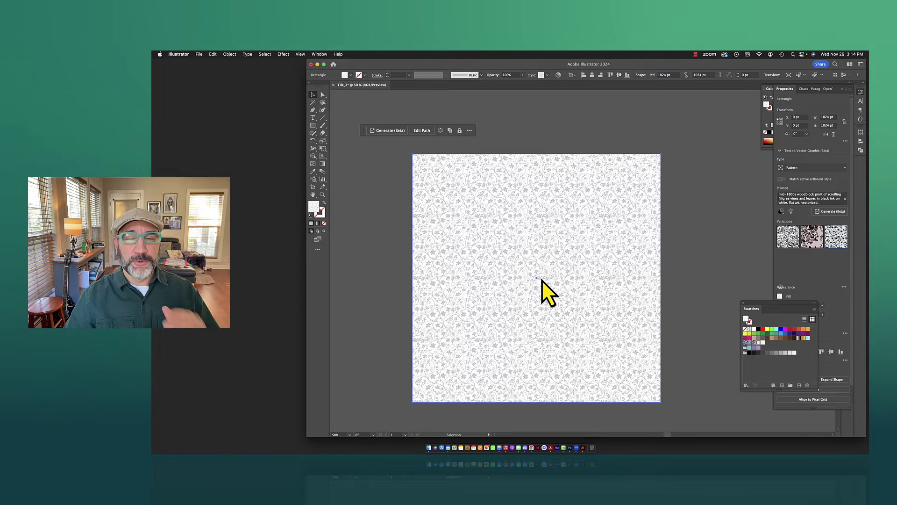
drag(542, 280, 468, 192)
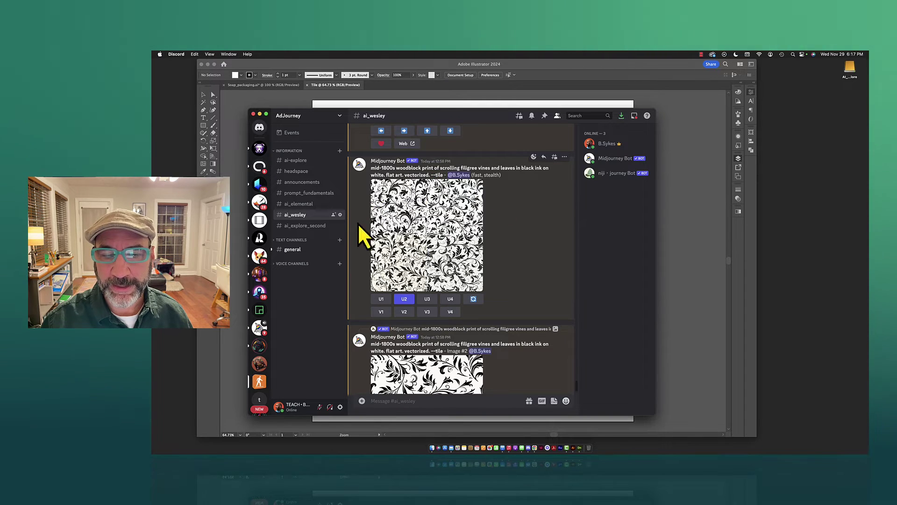
In Discord, enlarge and compare the Midjourney filigree vine grid with the upscaled Image #2 and Image #1 tiles.
click(422, 215)
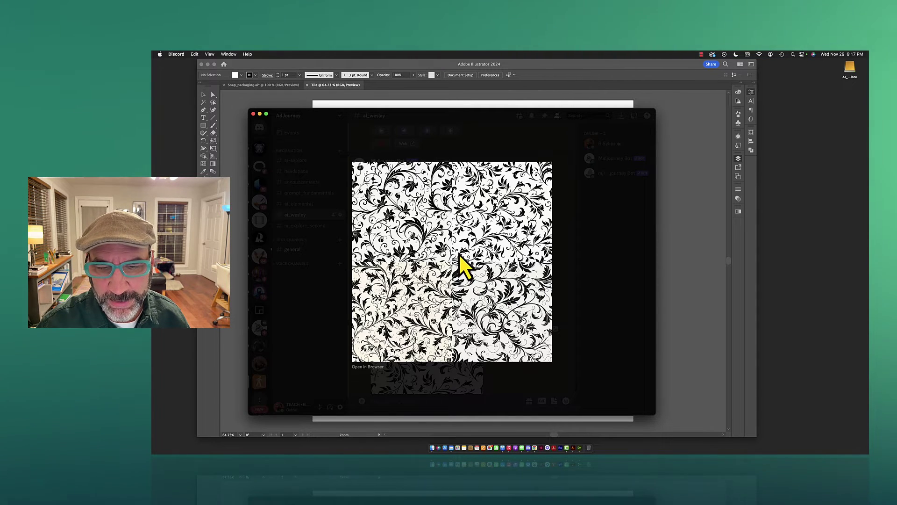
click(570, 248)
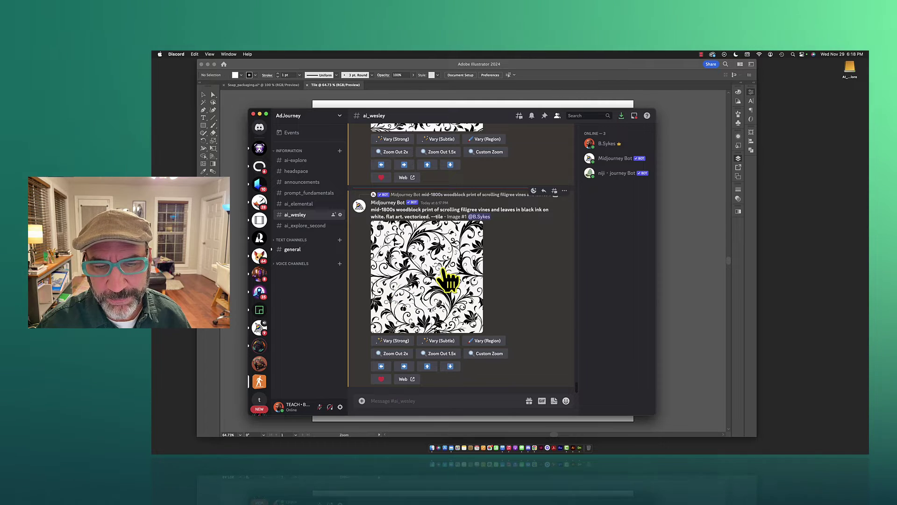
scroll(549, 275, up, 5)
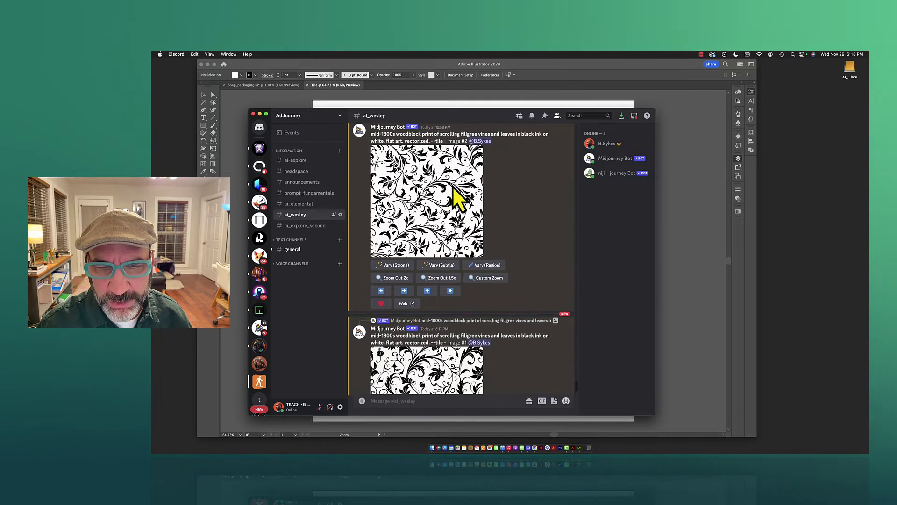
click(457, 201)
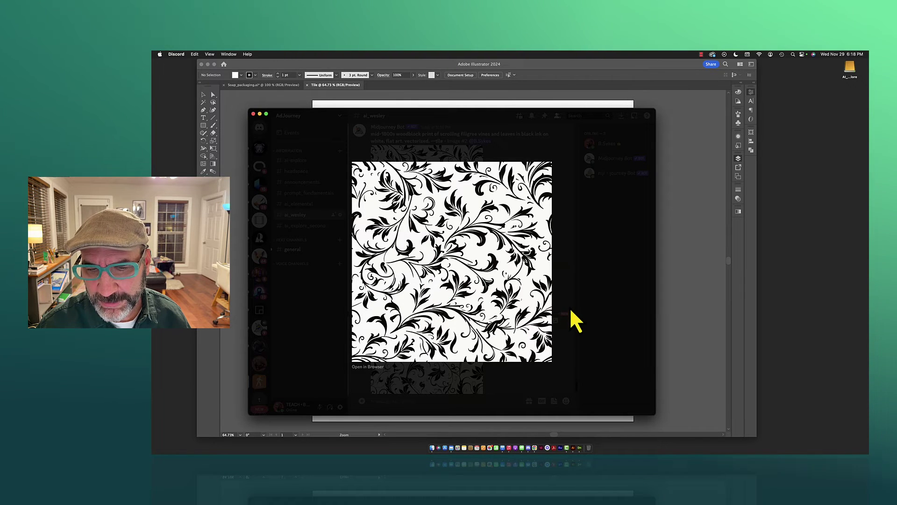
click(573, 290)
scroll(456, 281, down, 3)
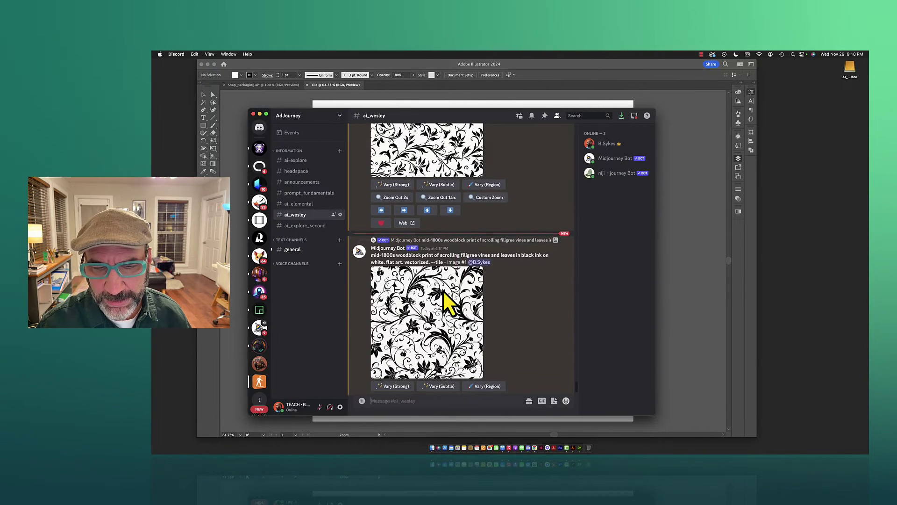
click(444, 291)
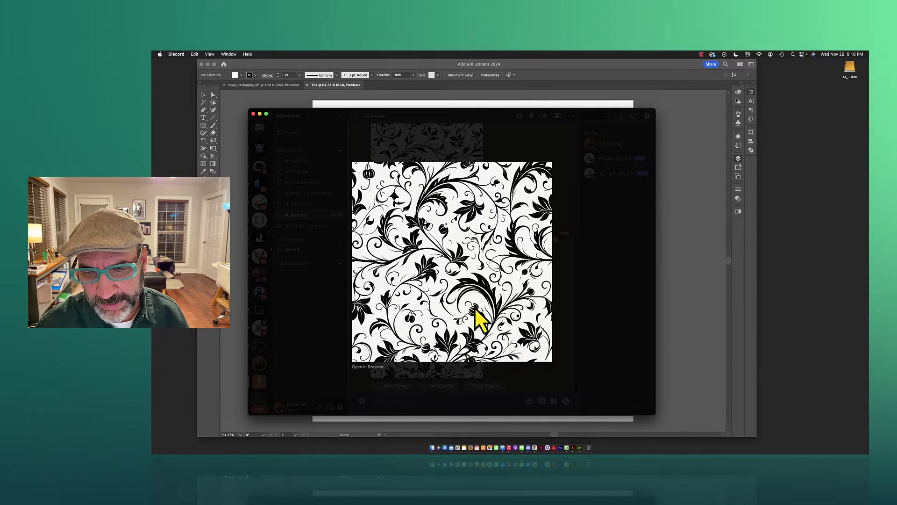
click(587, 311)
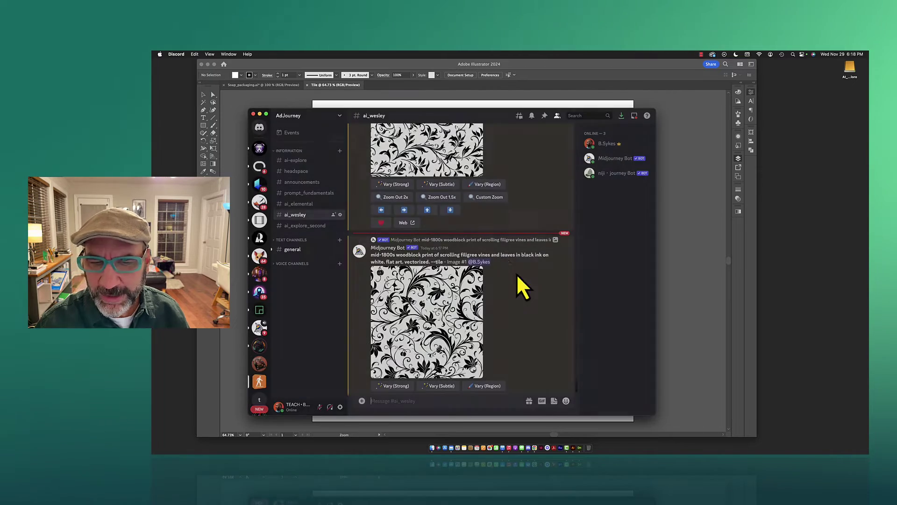
Enlarge the upscaled Image #1 vine tile and save it as MJ_Tile in png format in the Package folder.
click(430, 309)
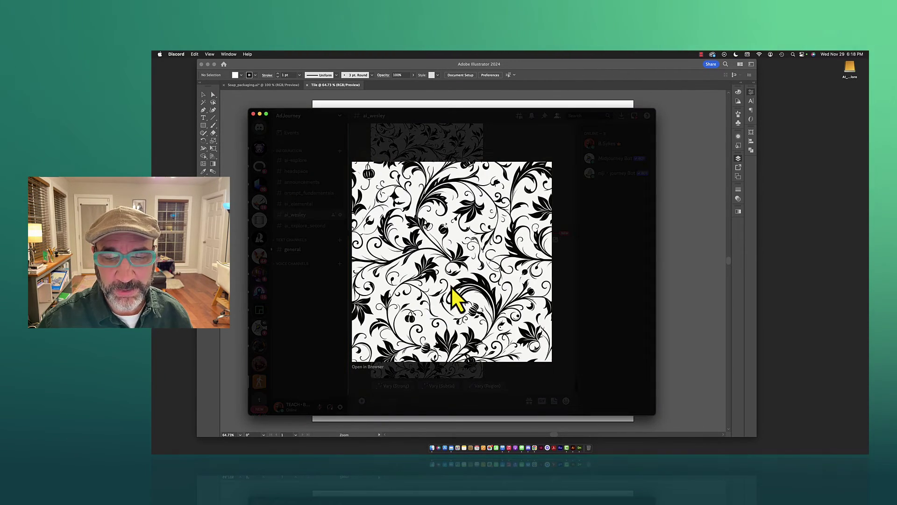
right_click(468, 269)
click(486, 279)
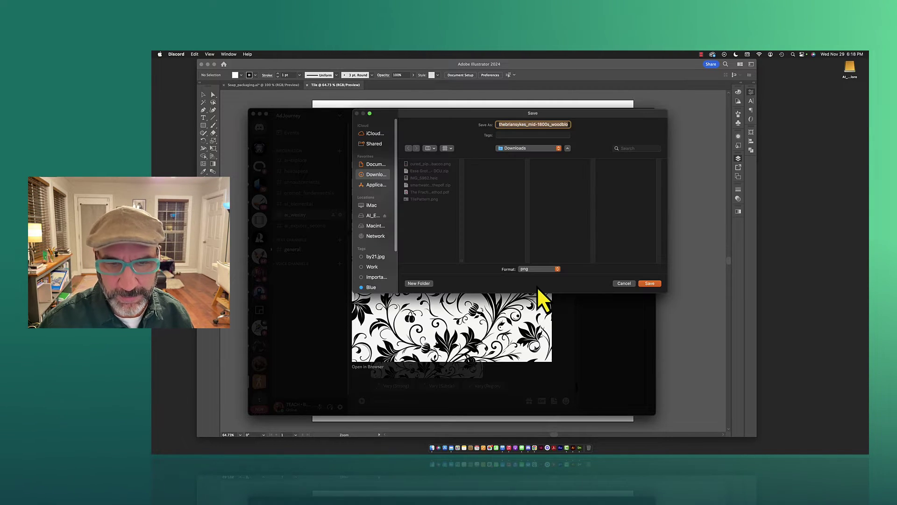
click(520, 149)
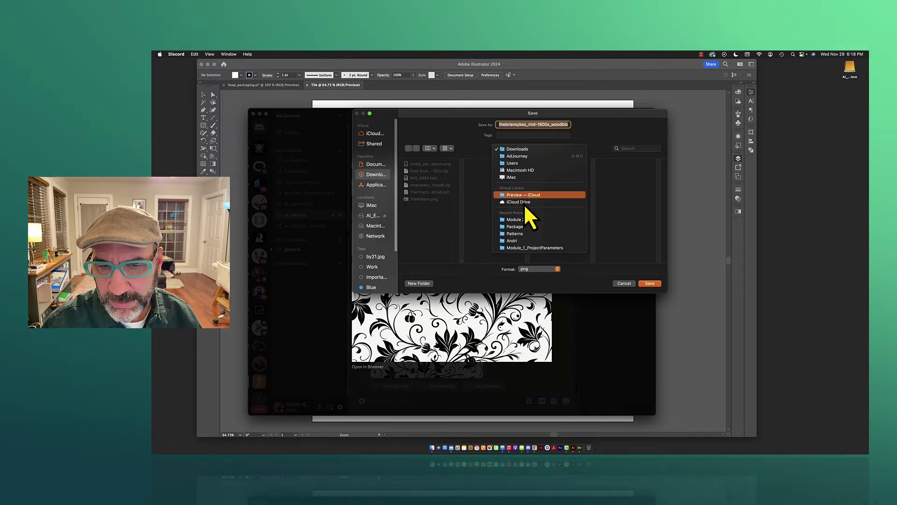
click(514, 227)
click(521, 124)
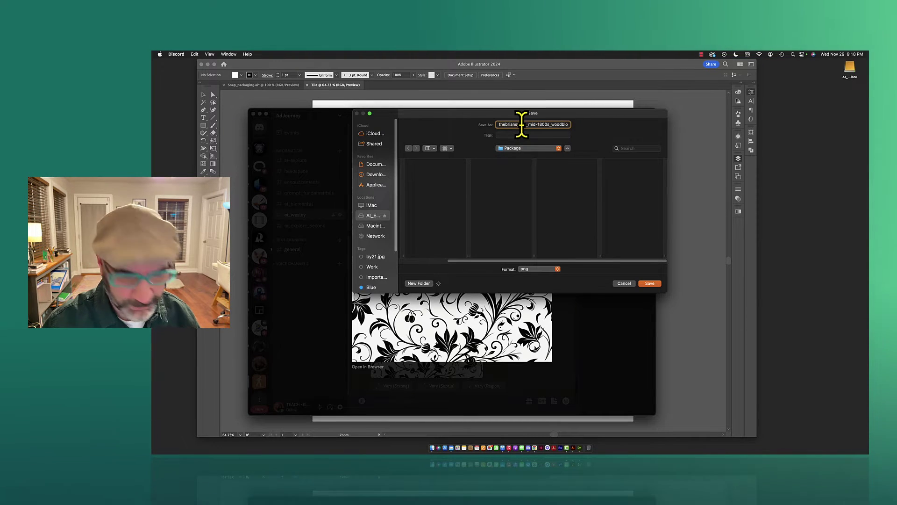
double_click(521, 124)
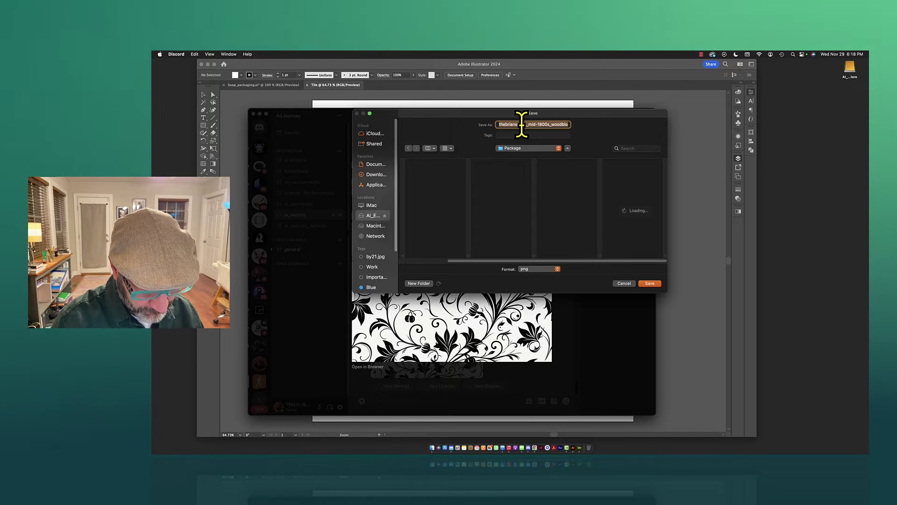
text(MJ_Tile)
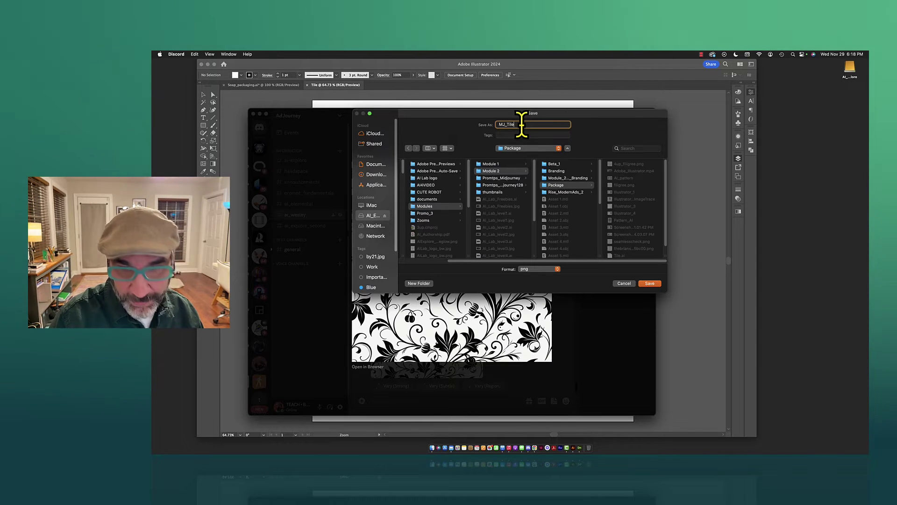
click(650, 283)
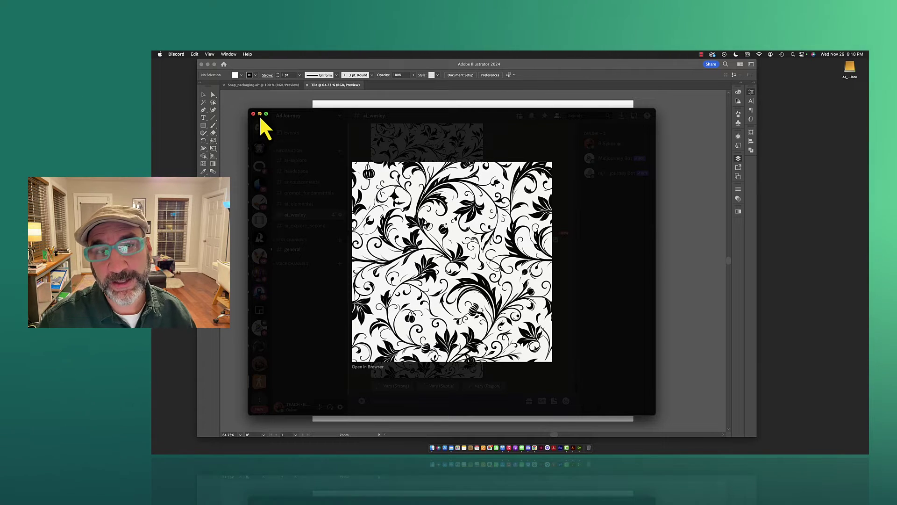
Minimize Discord, switch to Illustrator, and frame the blank Tile artboard at 66.67% zoom.
click(259, 114)
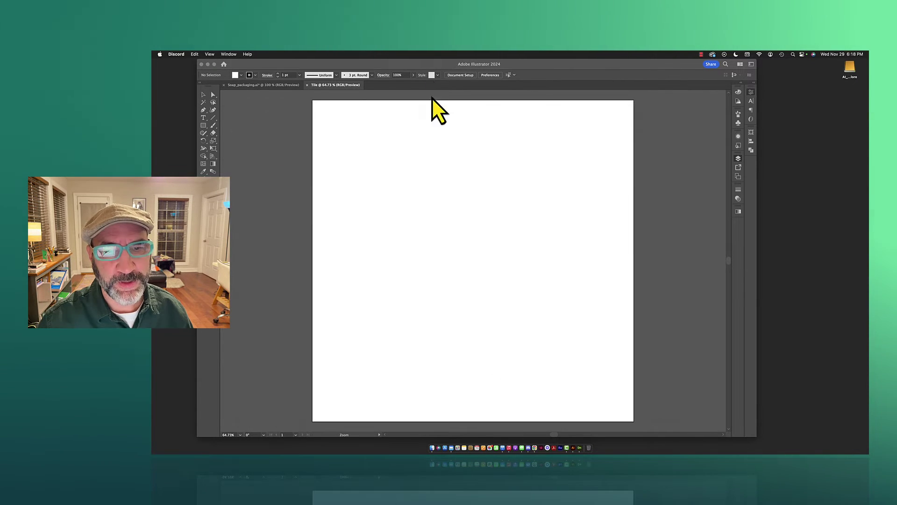
click(568, 197)
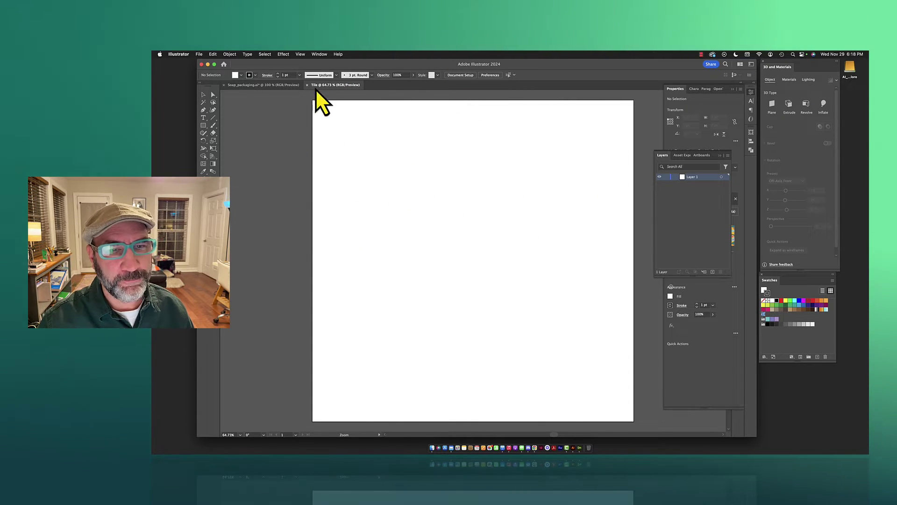
click(302, 98)
scroll(486, 208, down, 6)
scroll(486, 208, right, 6)
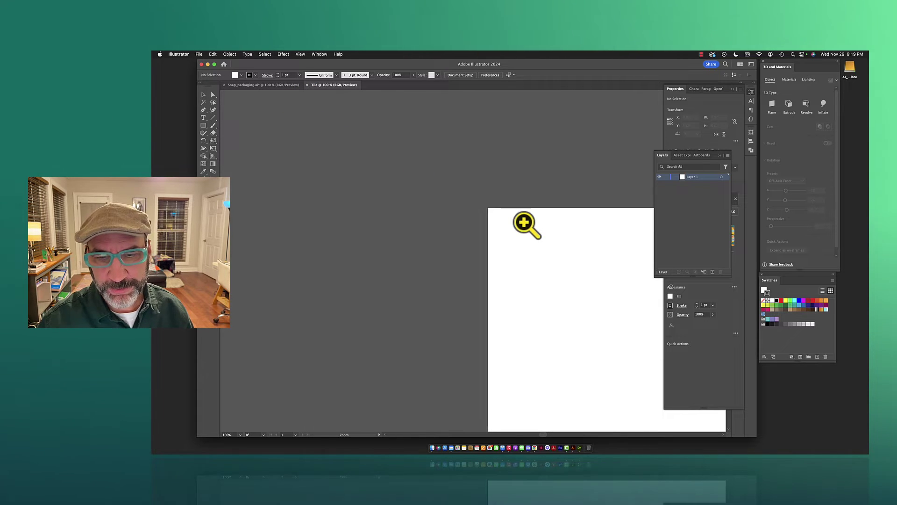
scroll(469, 219, down, 3)
scroll(469, 220, right, 8)
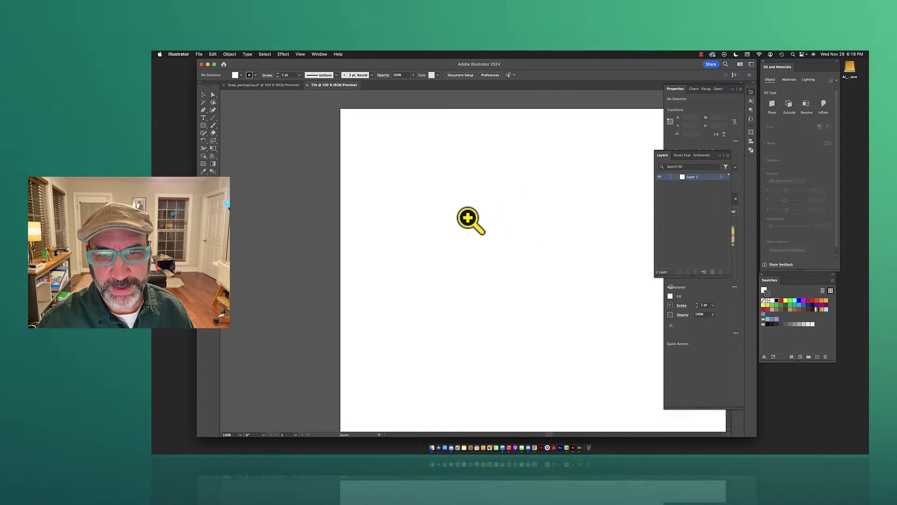
alt+click(467, 192)
drag(442, 219, 430, 154)
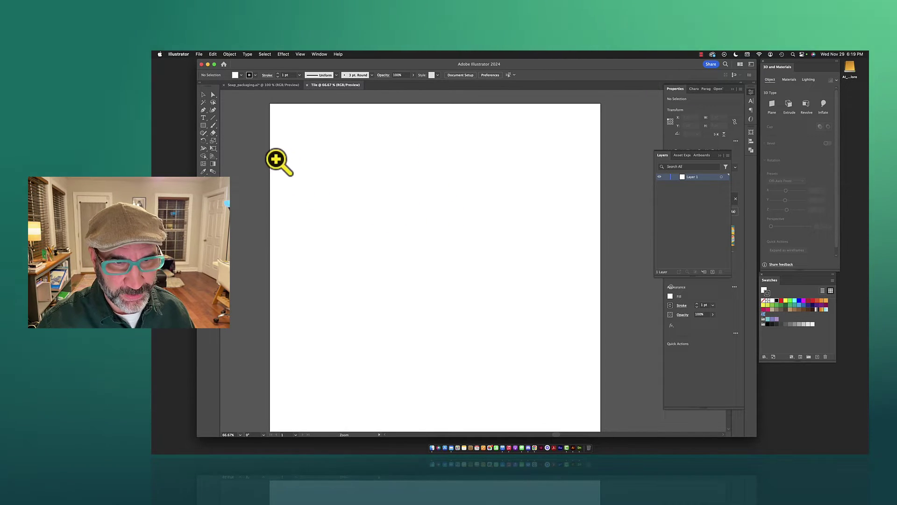
Place MJ_Tile.png from the Package folder, unlinked, at the upper-left corner of the blank Tile artboard.
click(199, 54)
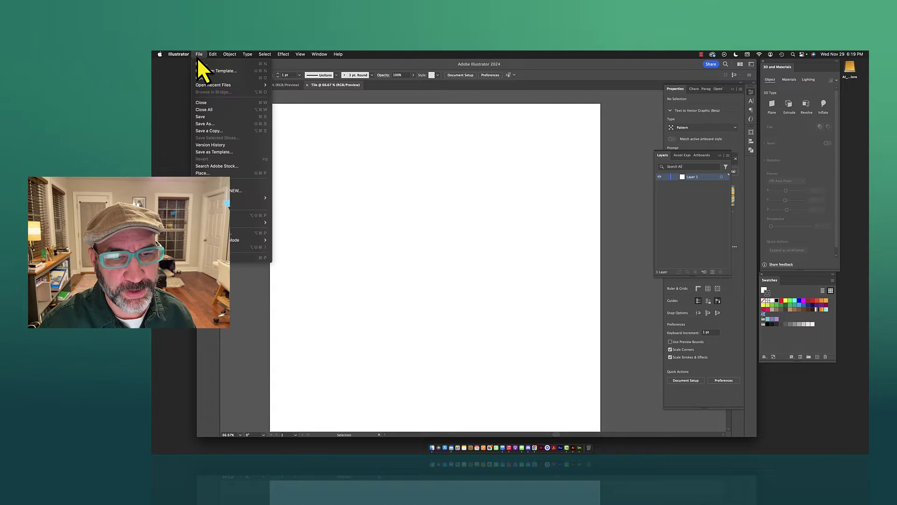
click(209, 173)
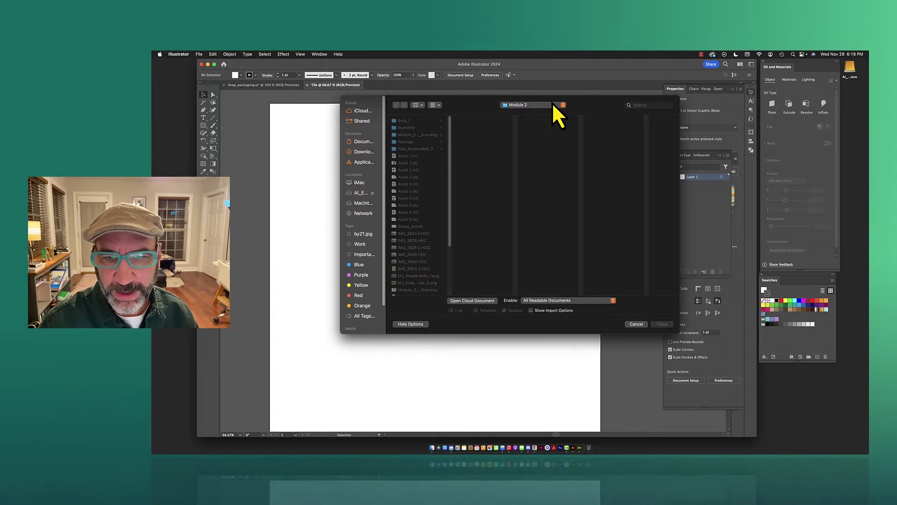
click(553, 106)
click(522, 152)
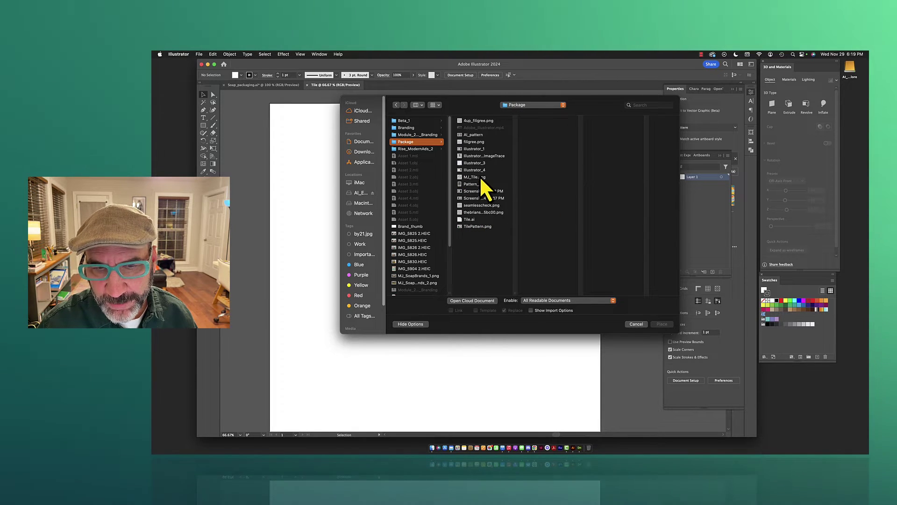
click(478, 177)
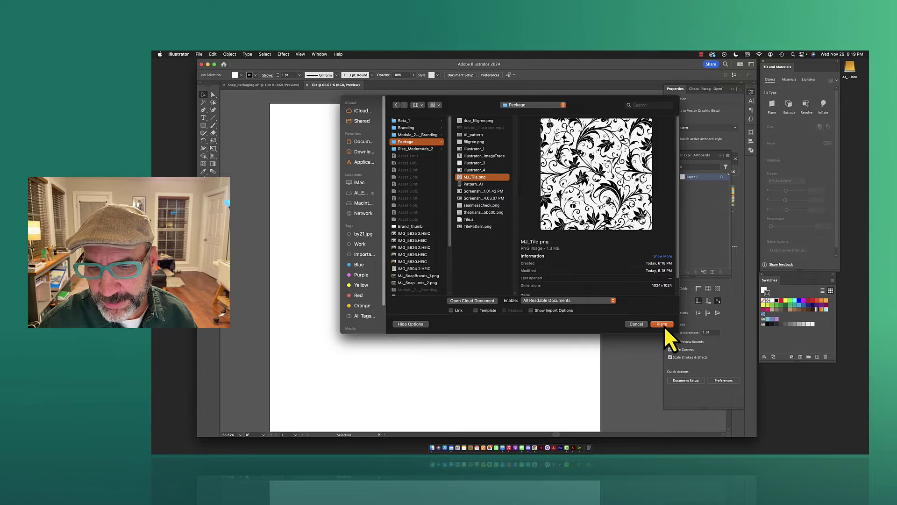
click(662, 324)
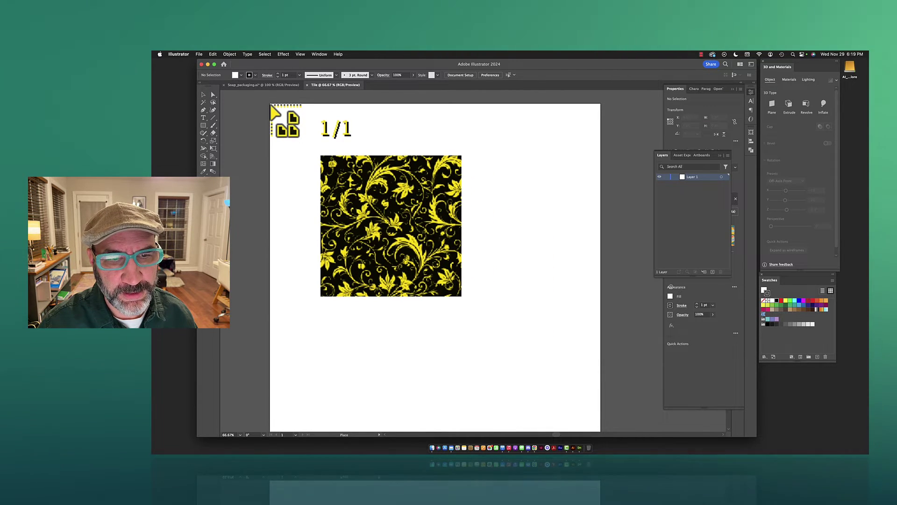
click(271, 105)
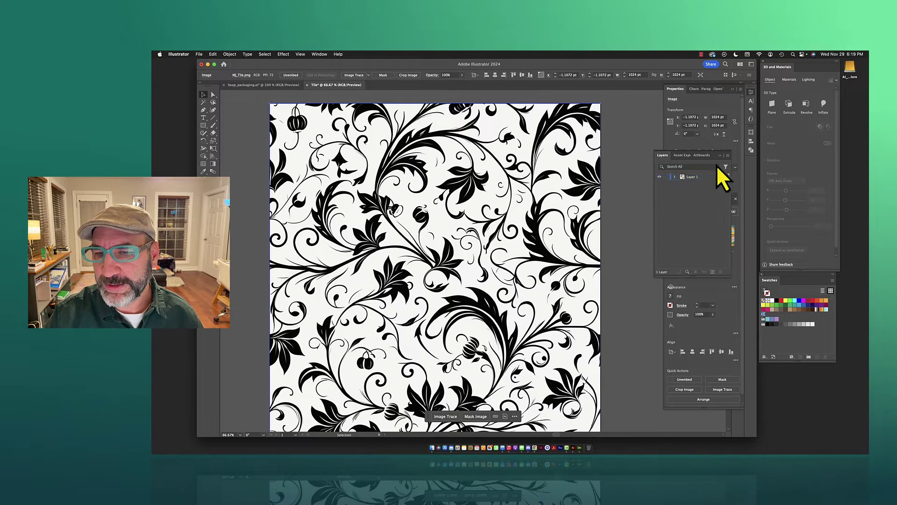
Move the Layers panel clear of the object properties and position the placed tile image at X 0 pt, Y 0 pt.
drag(721, 154, 820, 140)
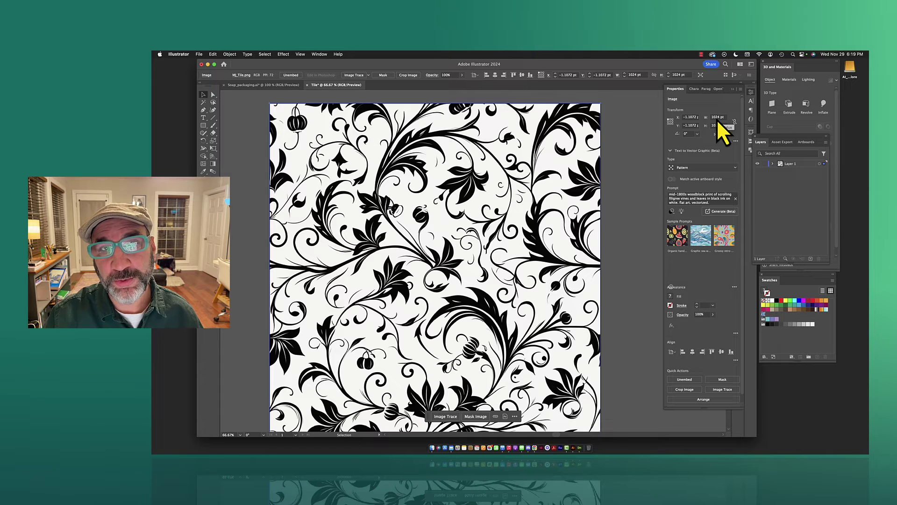
click(687, 117)
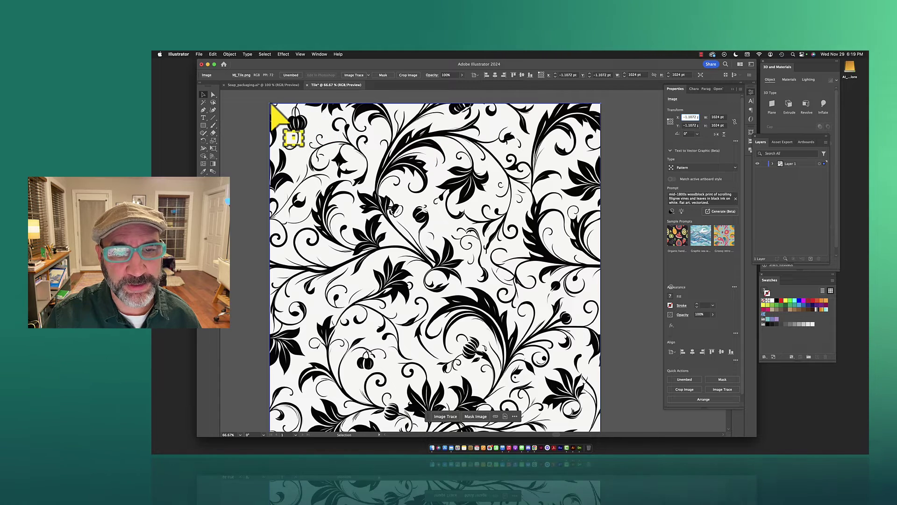
click(692, 117)
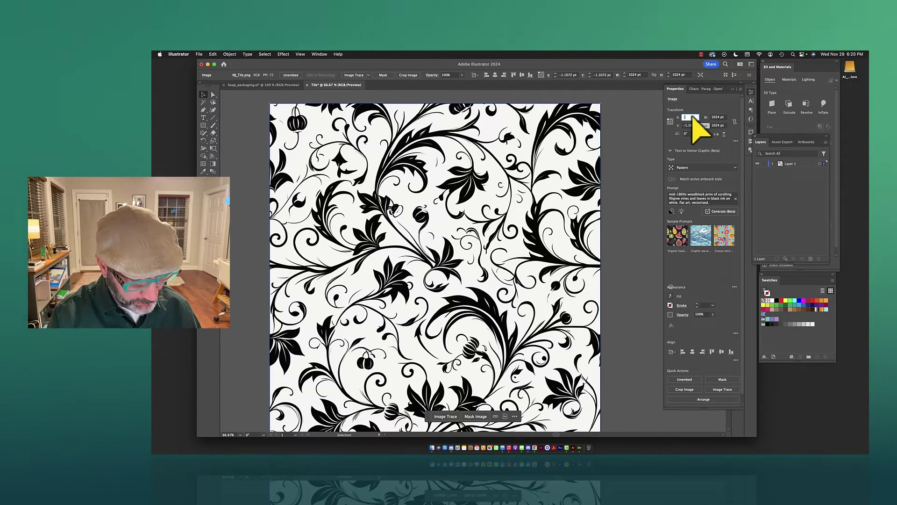
text(0)
key(Tab)
text(0)
key(Return)
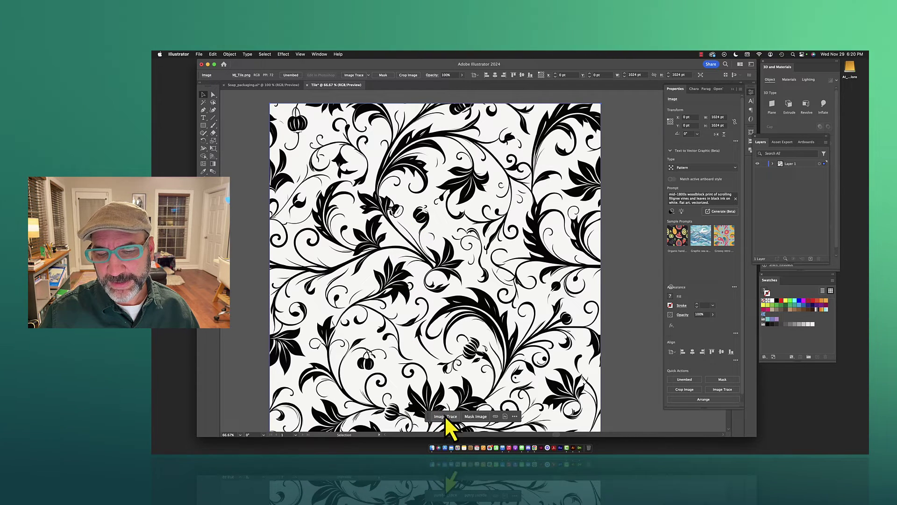
Run Image Trace on the placed tile and show its detailed trace settings, keeping the Black and White mode.
drag(428, 421, 423, 357)
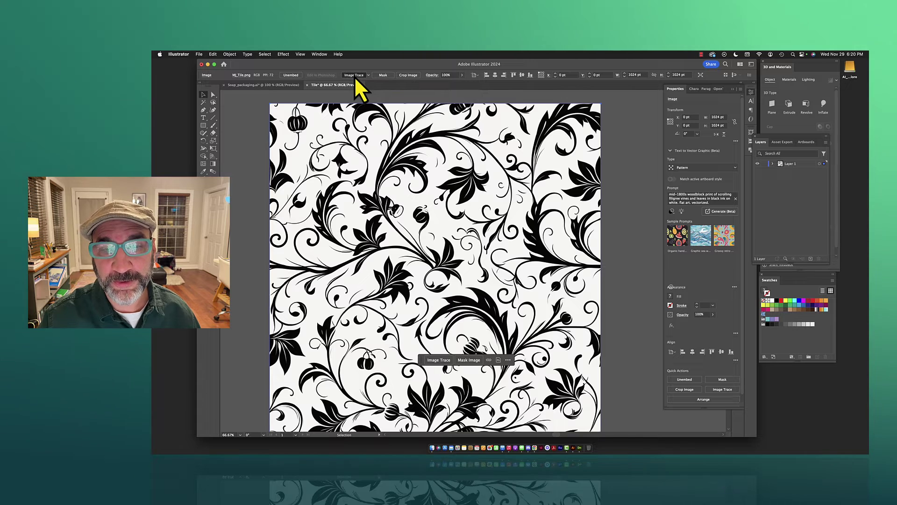
click(353, 75)
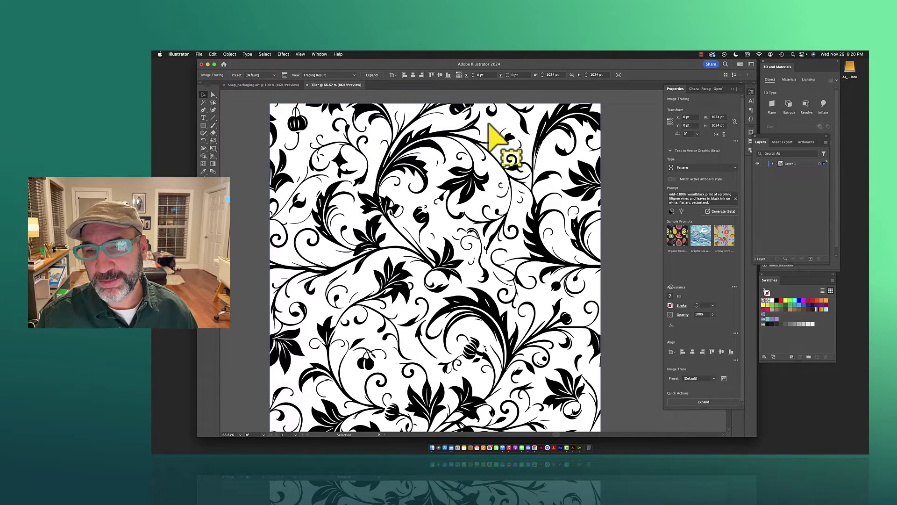
click(284, 76)
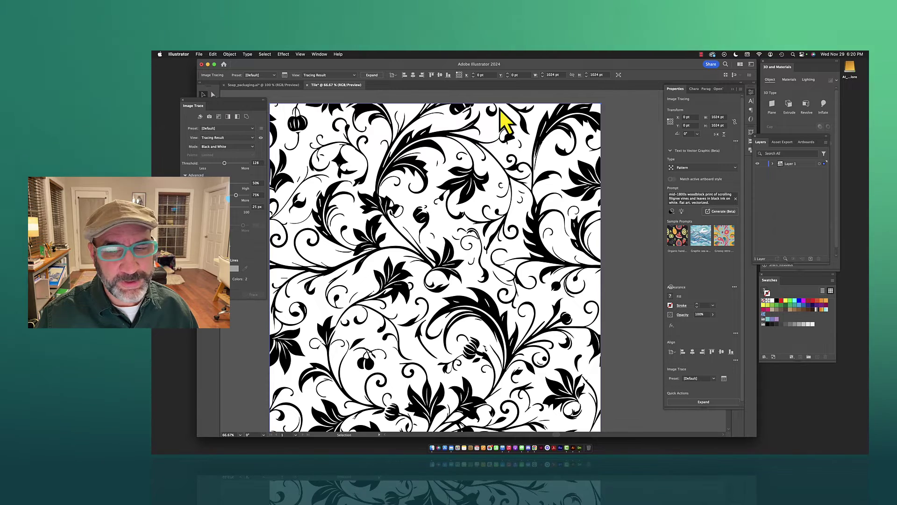
drag(243, 100, 624, 118)
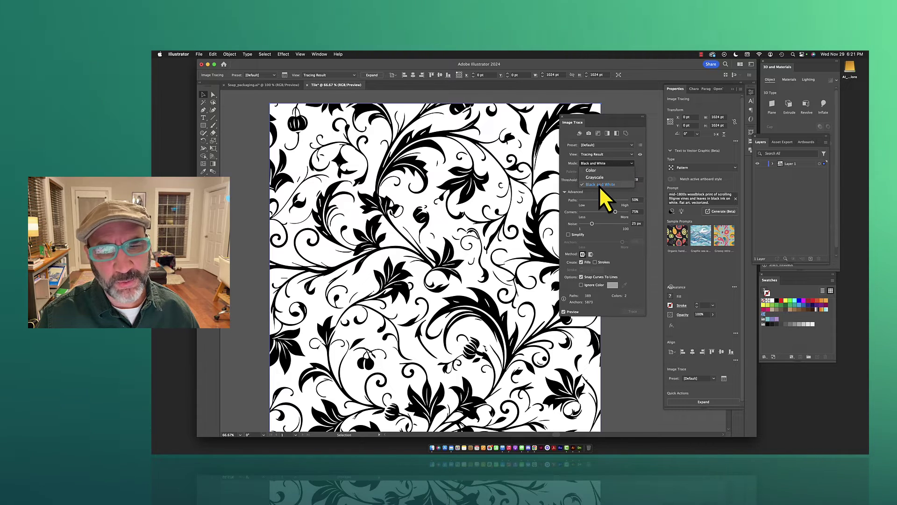
click(610, 157)
click(609, 162)
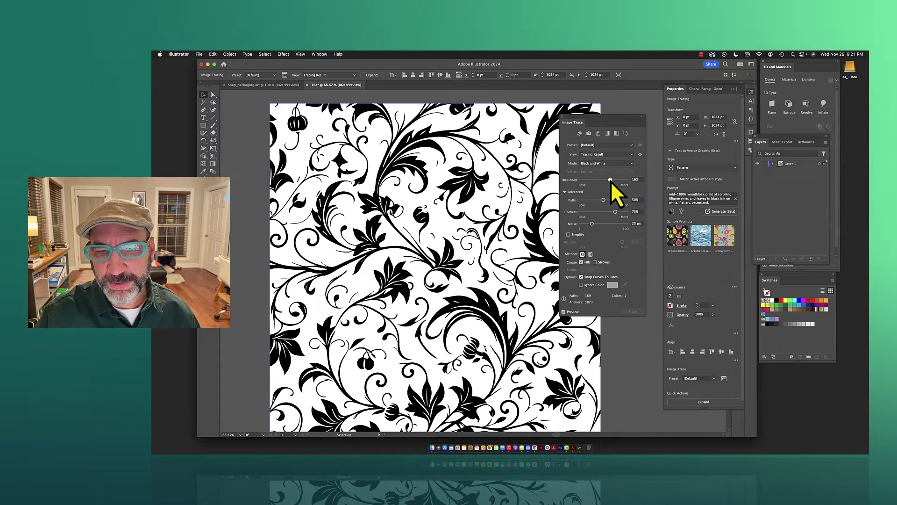
Try higher and lower trace thresholds on the vine tile and settle on a threshold of 179.
drag(614, 181, 617, 181)
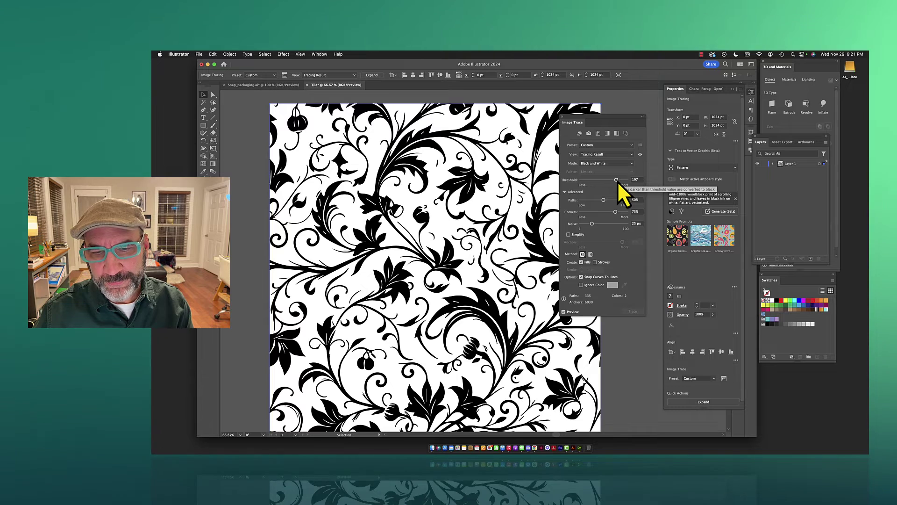
drag(618, 181, 611, 181)
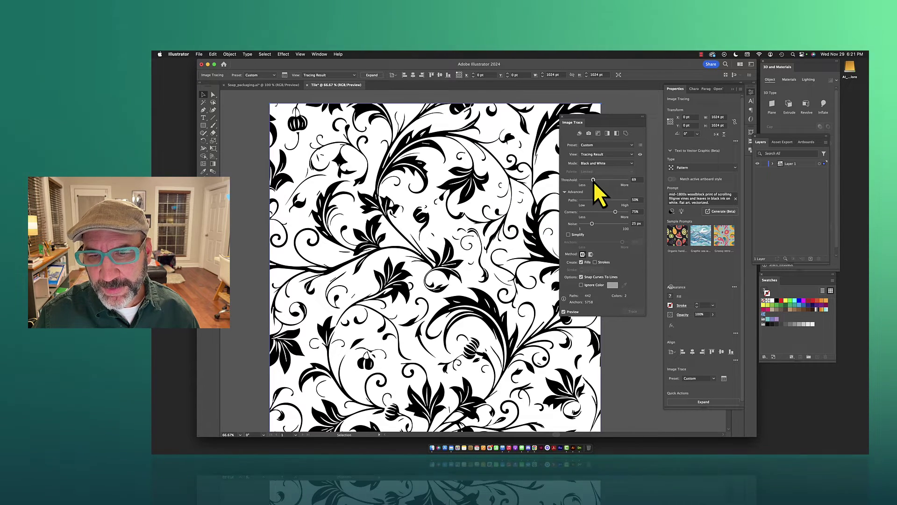
drag(593, 181, 605, 181)
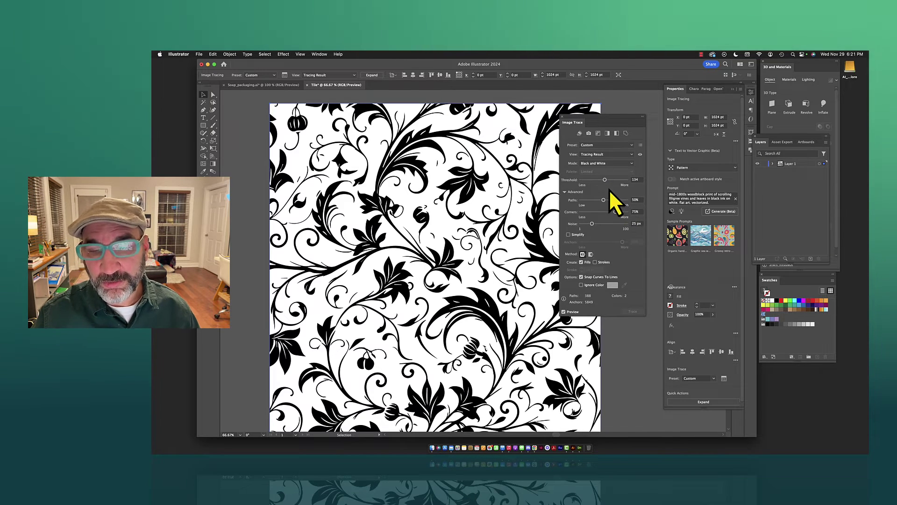
drag(606, 182, 611, 181)
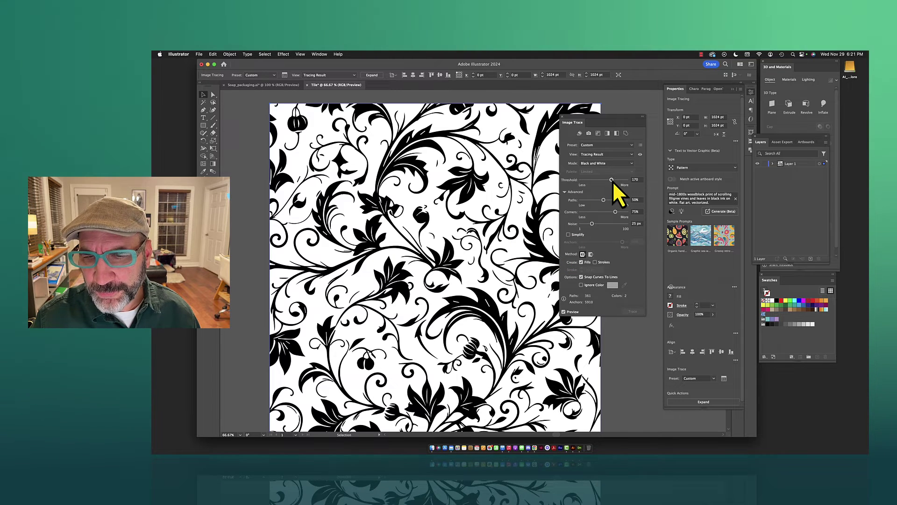
drag(612, 180, 613, 180)
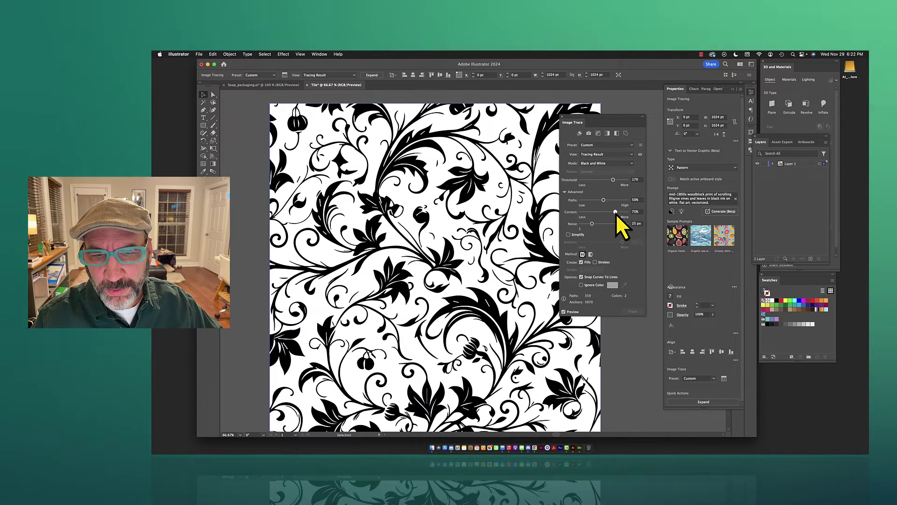
Test low and high corner emphasis for the trace, including 0%, and settle on 80% corners.
drag(616, 214, 613, 214)
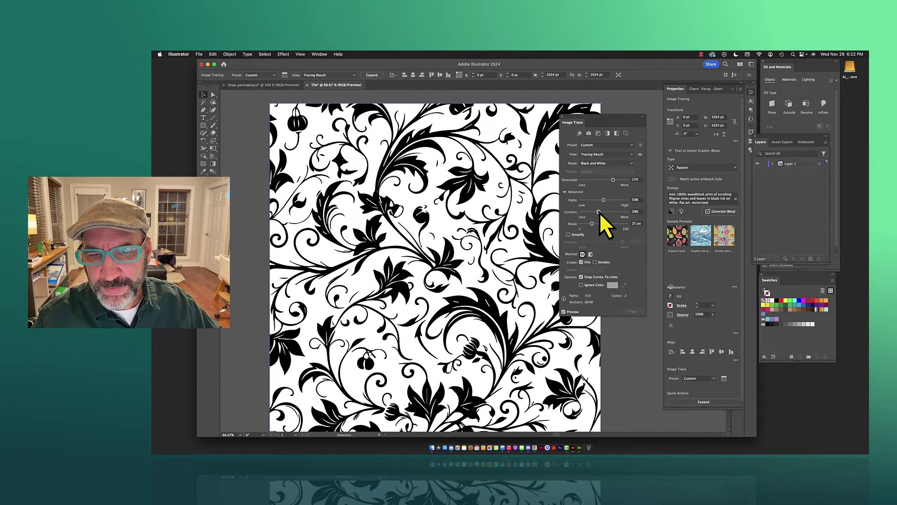
drag(599, 213, 581, 212)
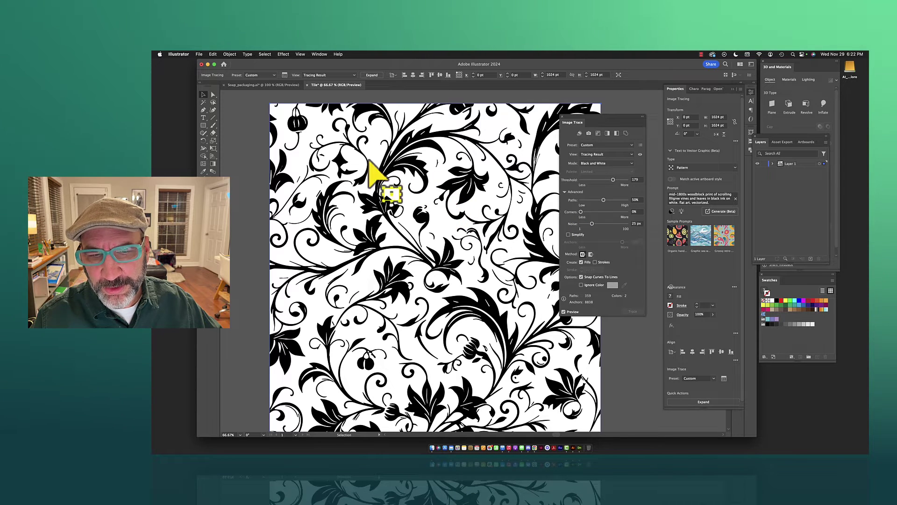
scroll(572, 257, left, 1)
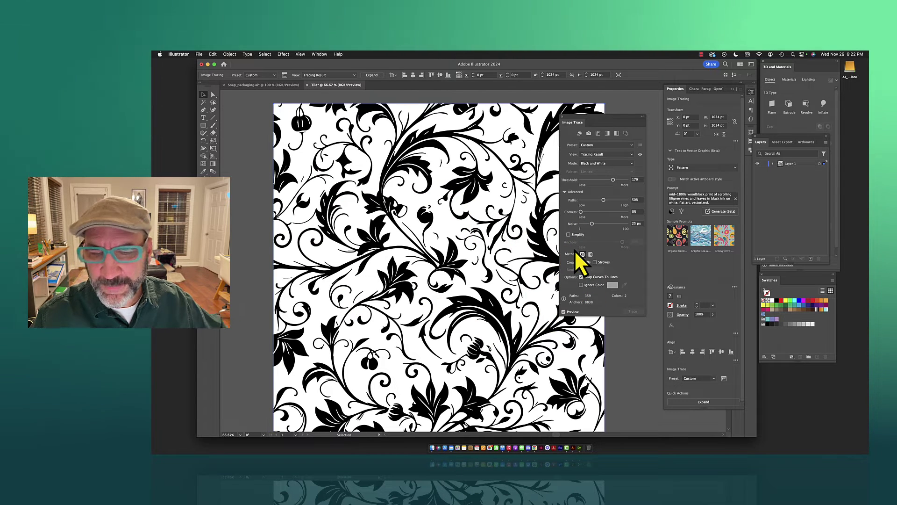
drag(580, 213, 622, 213)
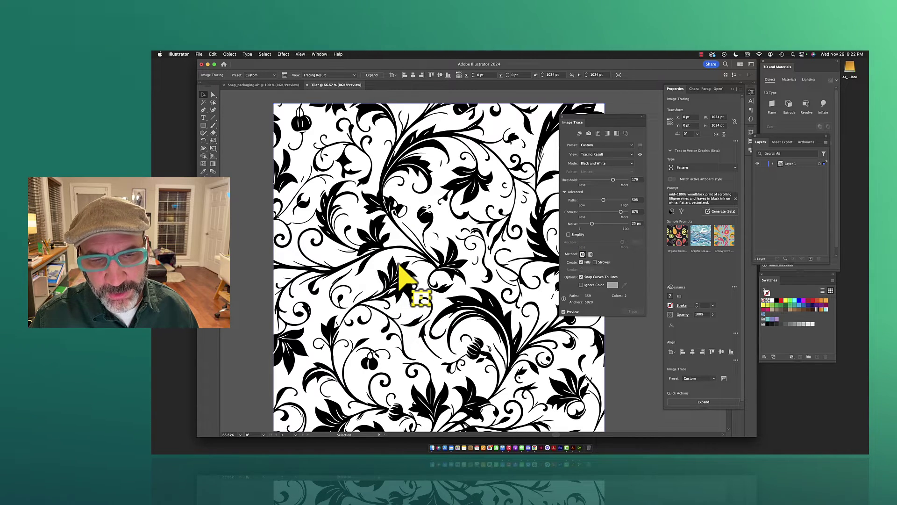
drag(621, 211, 618, 213)
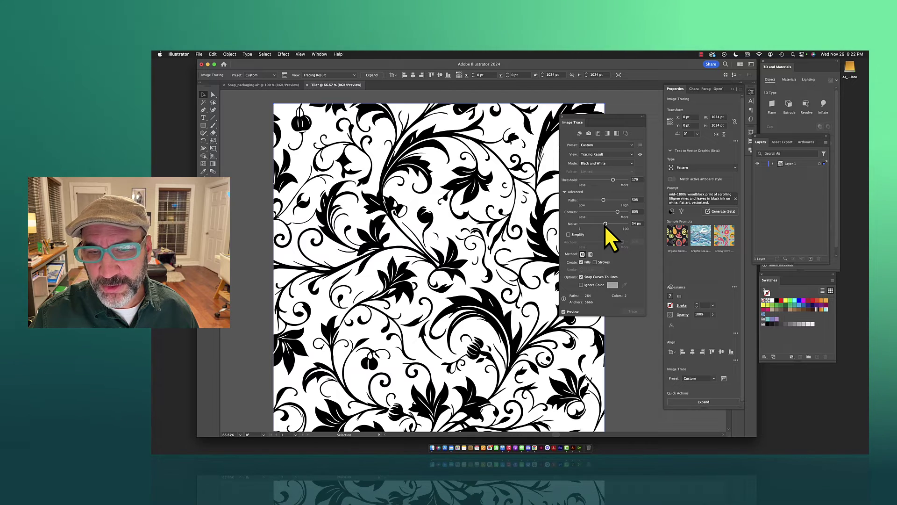
Set the trace noise to 13 px after trying other amounts, and switch the Simplify option on and back off.
drag(593, 224, 591, 223)
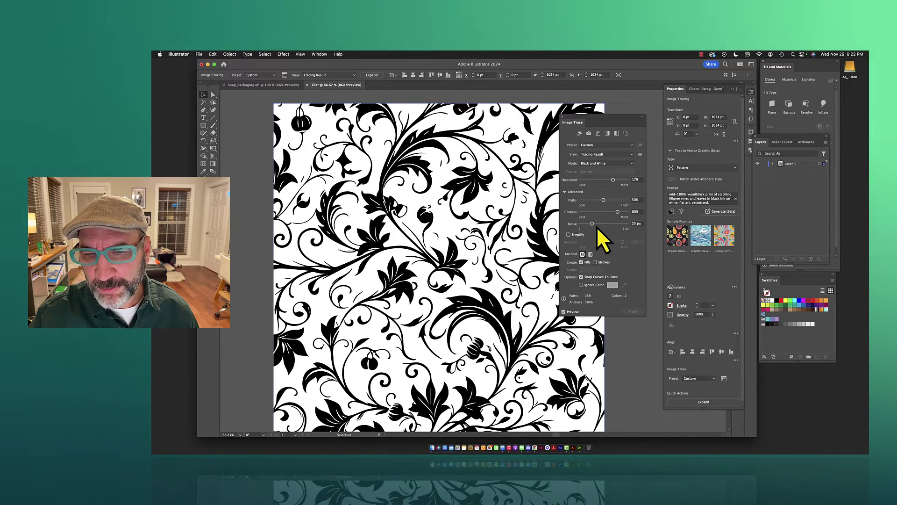
drag(591, 225, 581, 224)
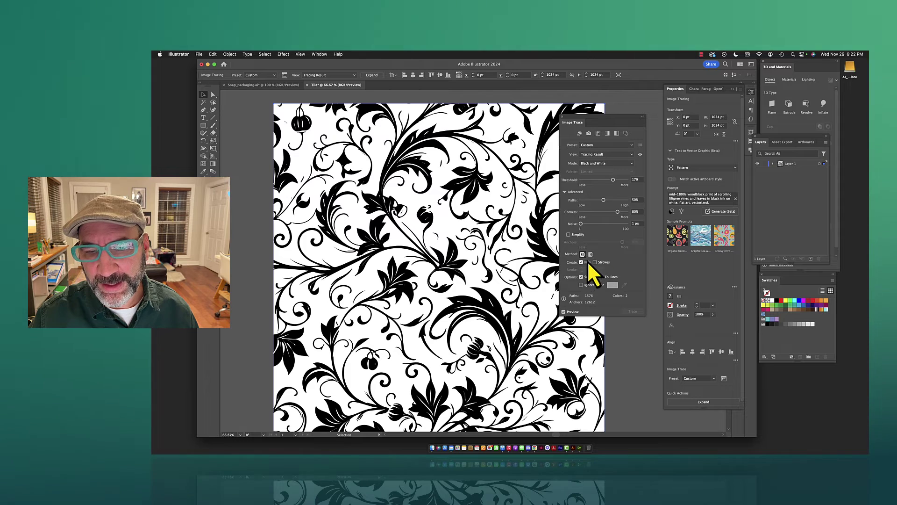
drag(582, 224, 586, 225)
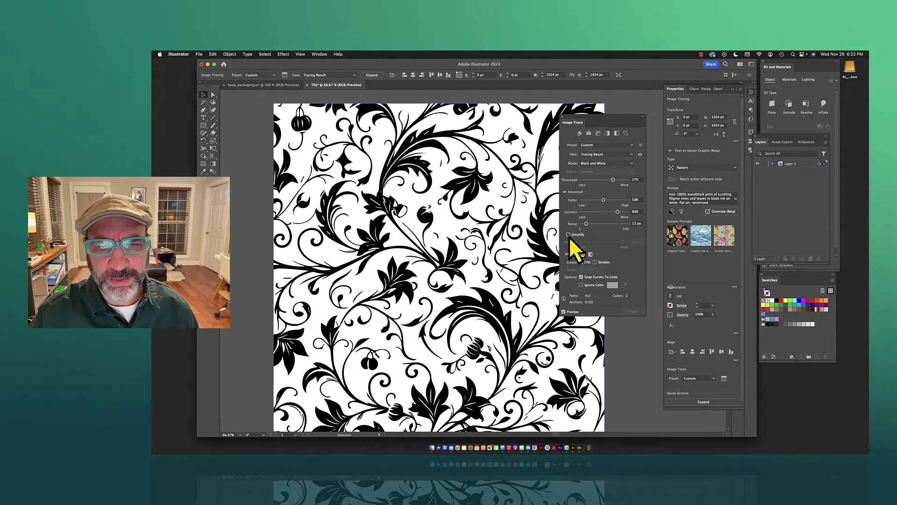
click(569, 234)
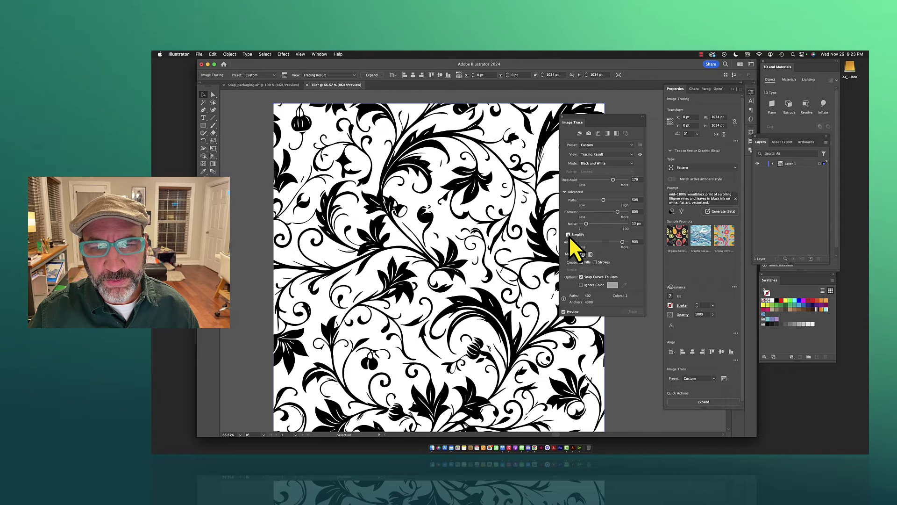
click(570, 236)
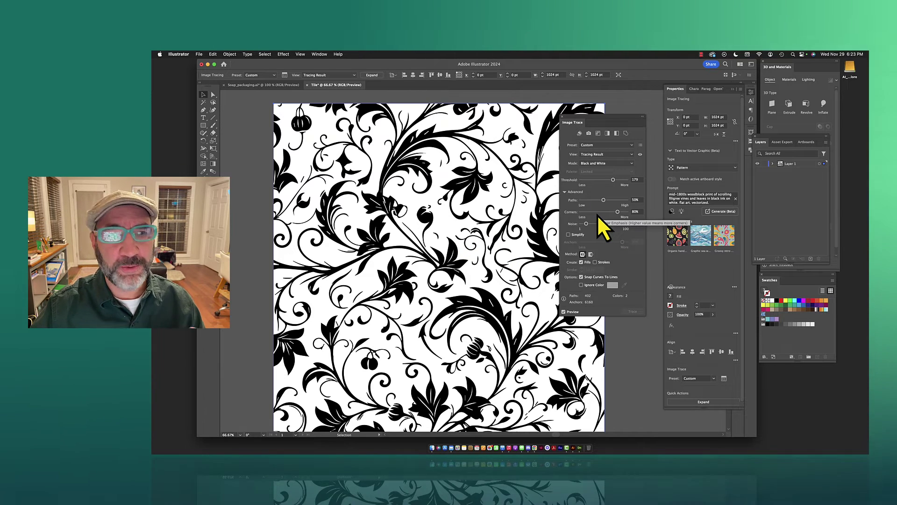
Expand the traced tile into editable paths and directly select the white background piece in the tile's upper-left corner.
click(373, 75)
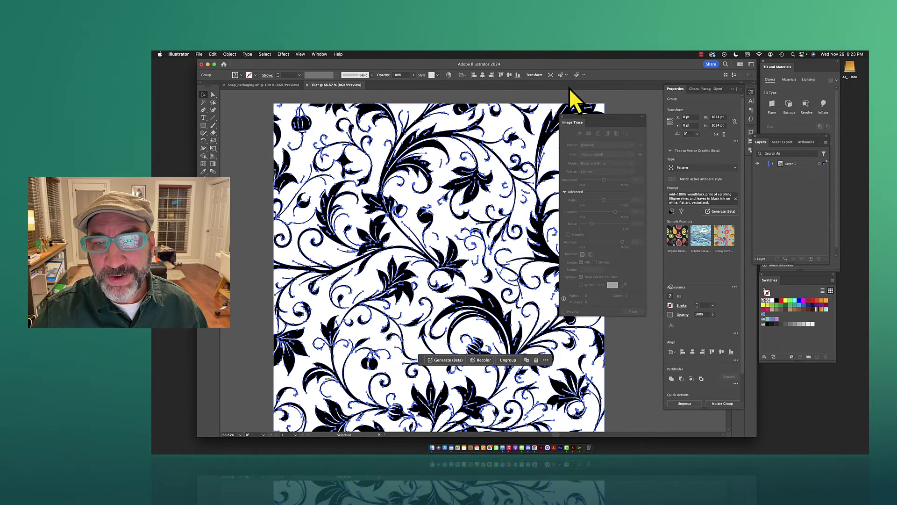
click(213, 94)
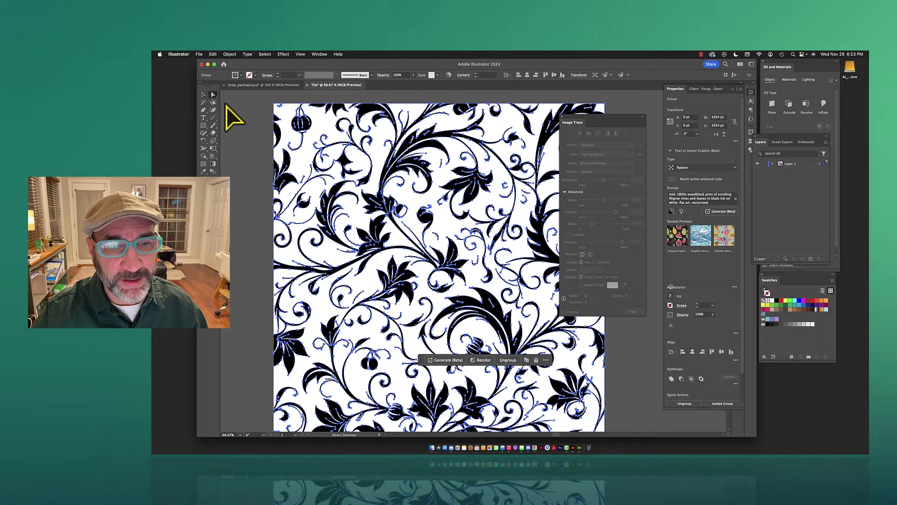
click(294, 117)
click(289, 114)
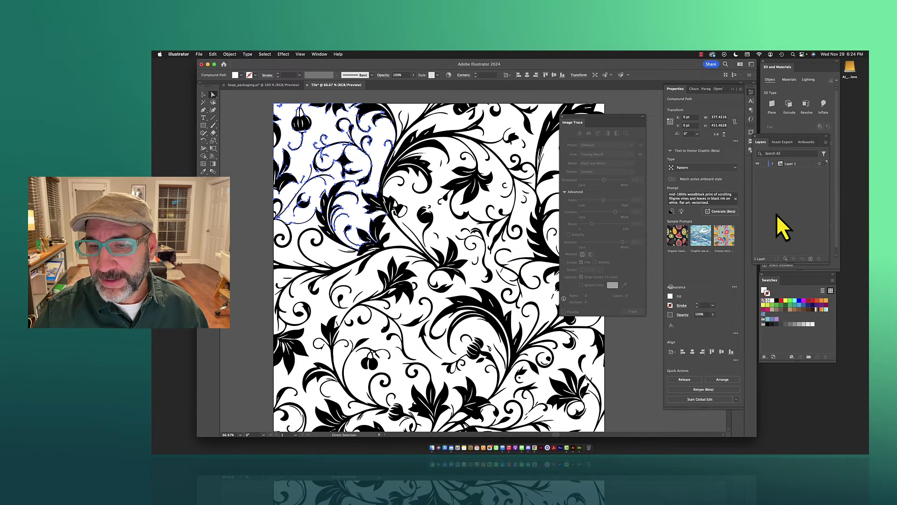
Try a cyan fill on the selected background piece, return it to white and deselect it.
click(795, 301)
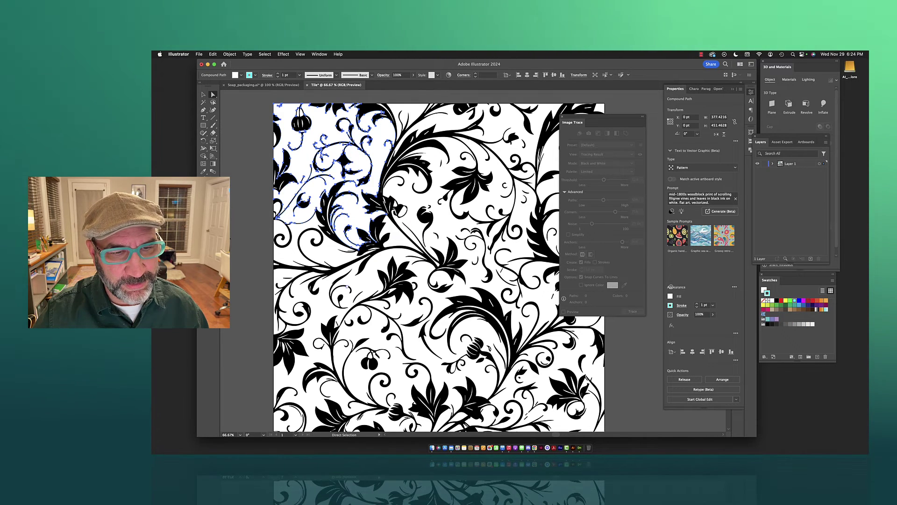
key(slash)
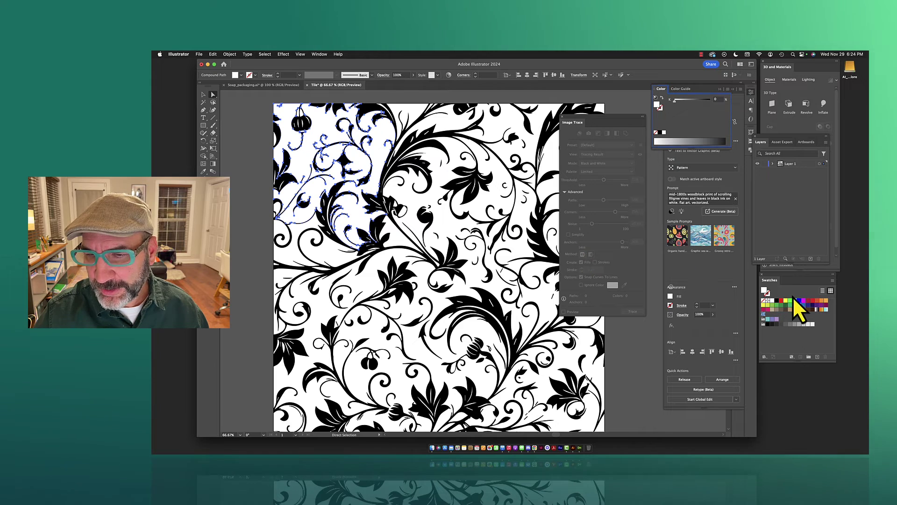
click(795, 301)
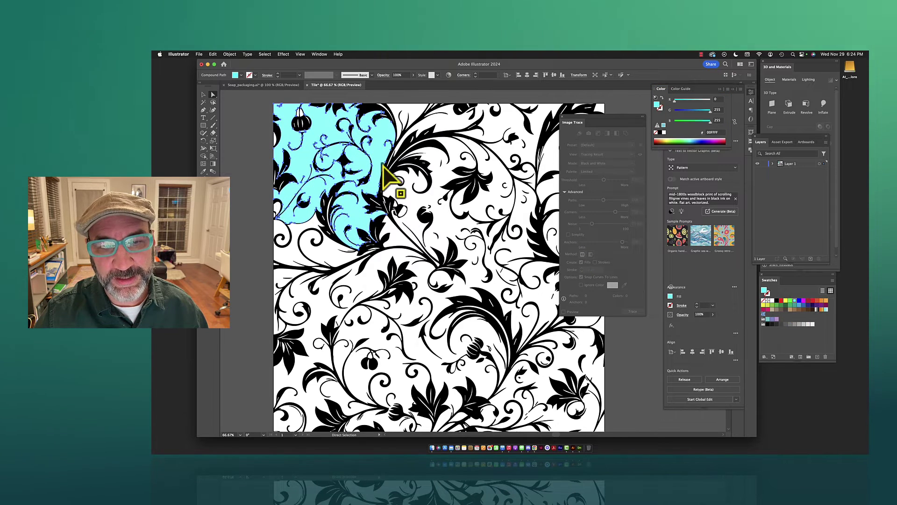
click(772, 301)
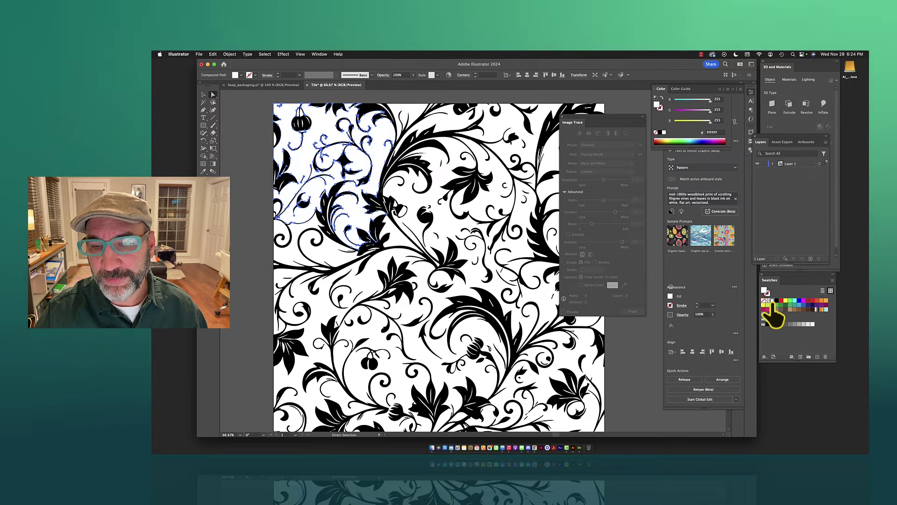
click(257, 161)
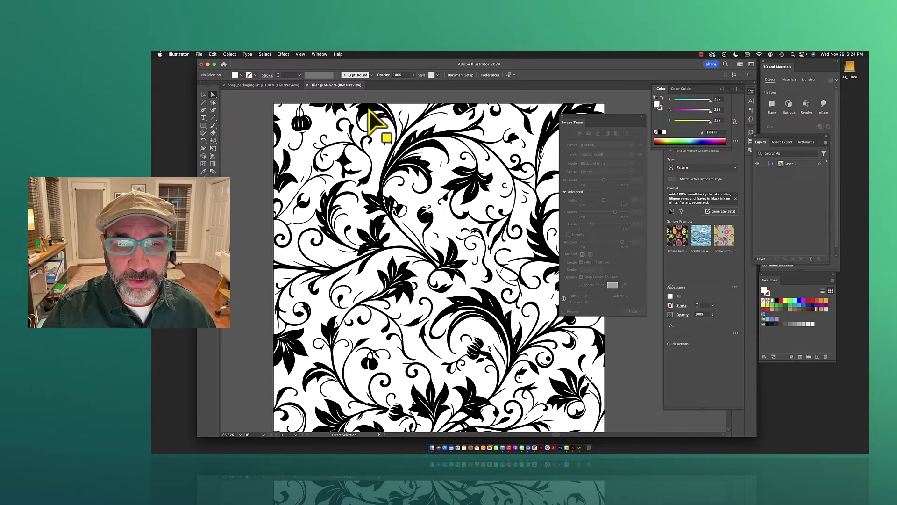
Select a black vine shape and extend the selection to all shapes with the same fill color.
click(369, 110)
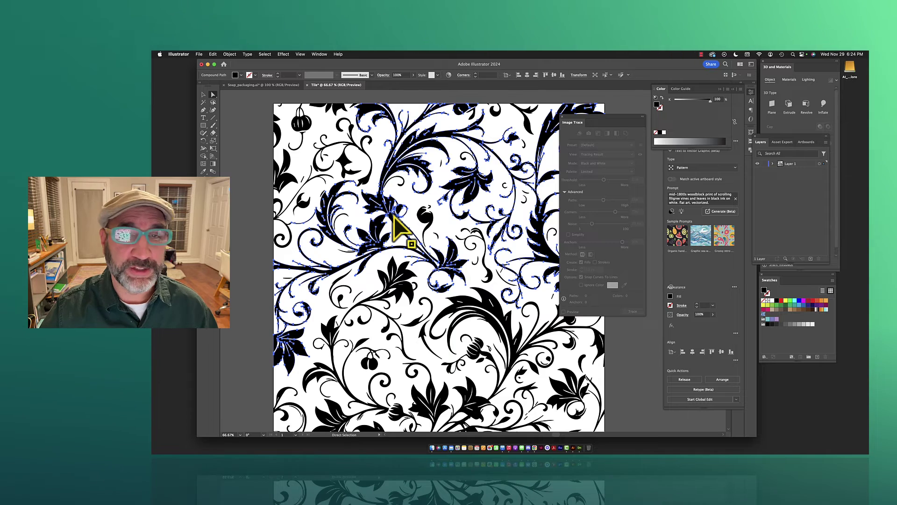
click(265, 55)
mouse_move(271, 122)
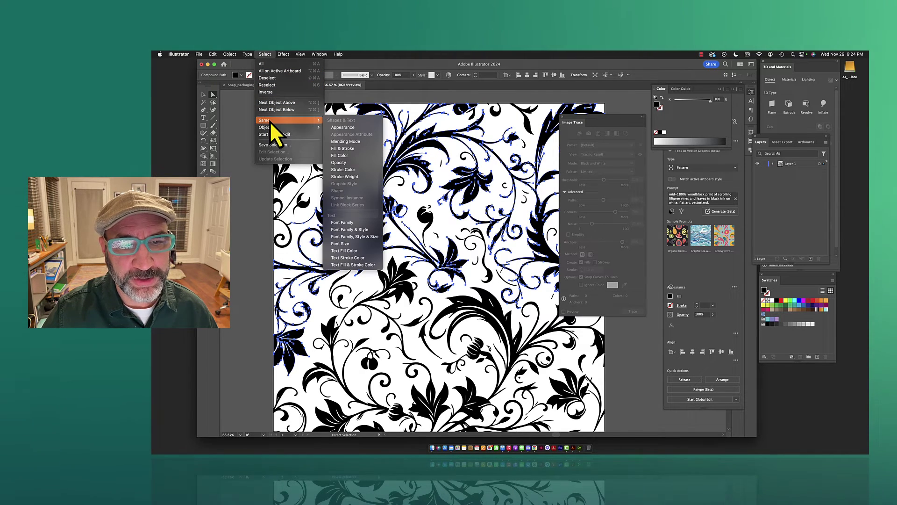
click(339, 155)
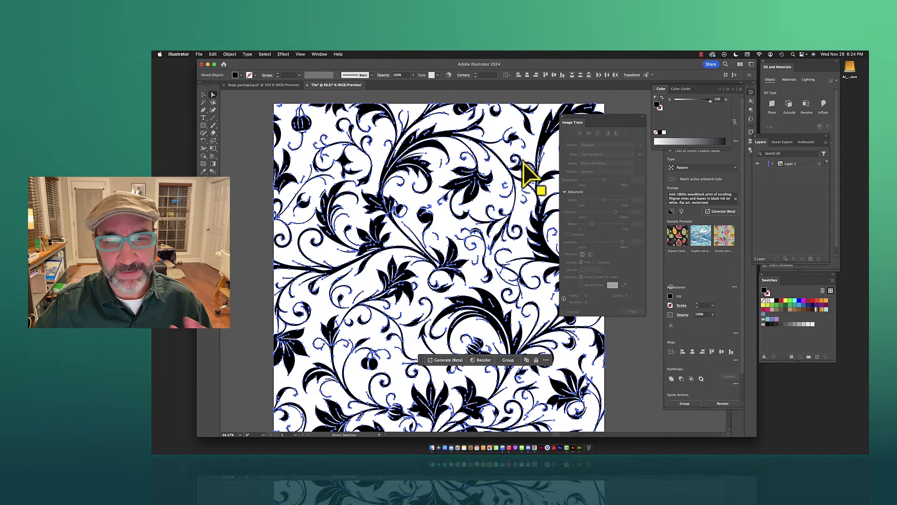
Group the selected vine shapes and fill the group with light gray at 20% black.
click(230, 55)
key(super+g)
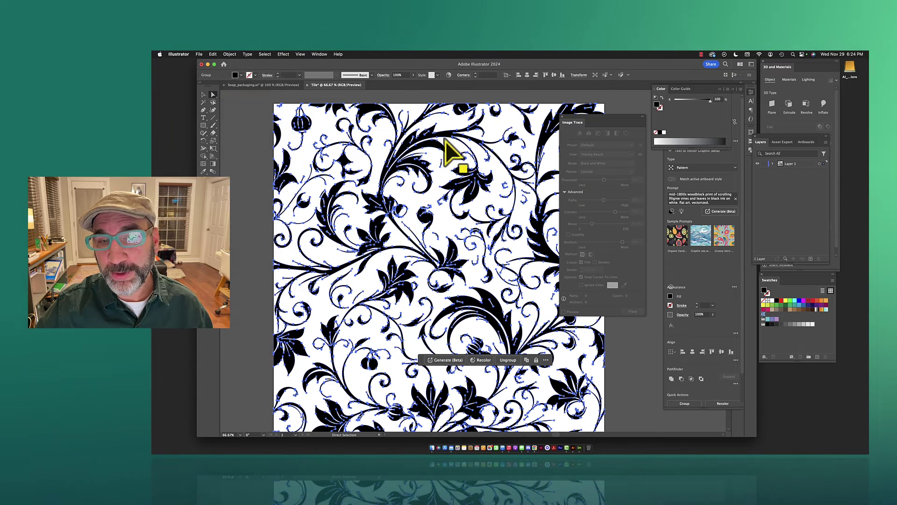
click(803, 324)
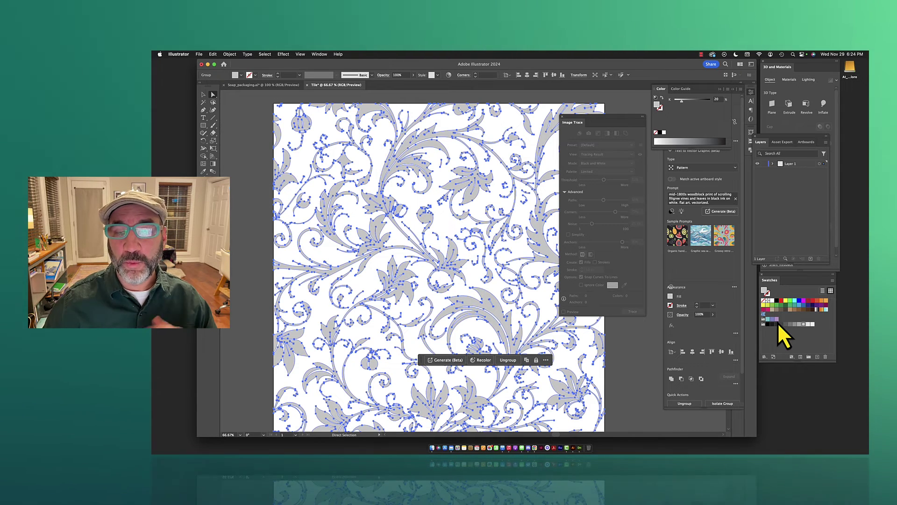
Inspect several individual white background pieces between the gray vines by selecting them one at a time, ending with nothing selected.
click(403, 102)
click(415, 109)
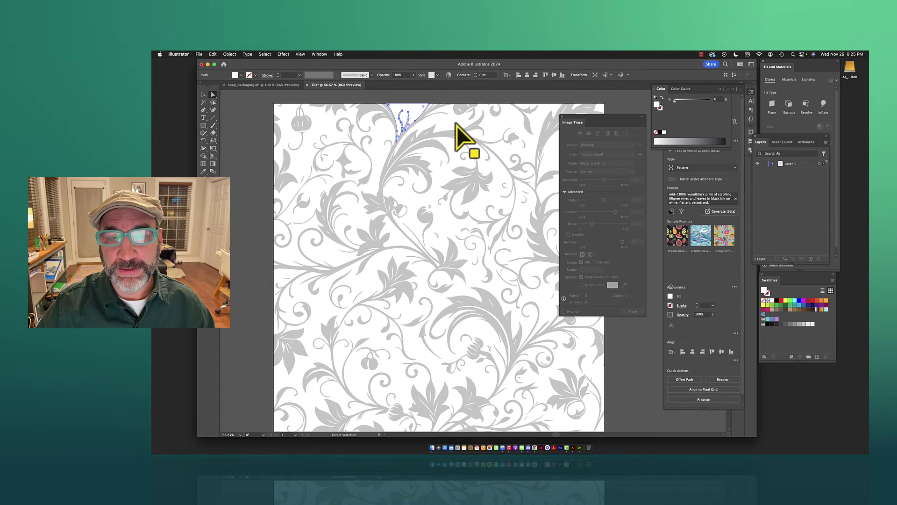
click(481, 159)
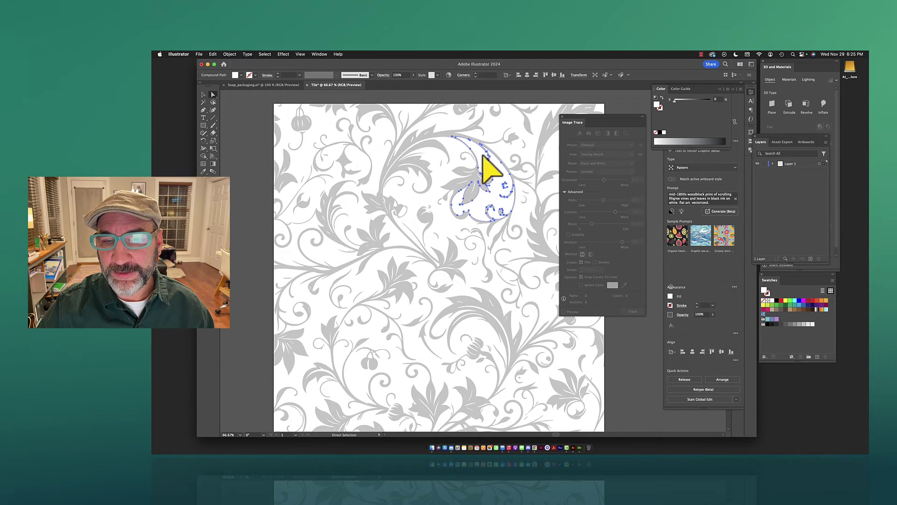
click(523, 154)
click(554, 164)
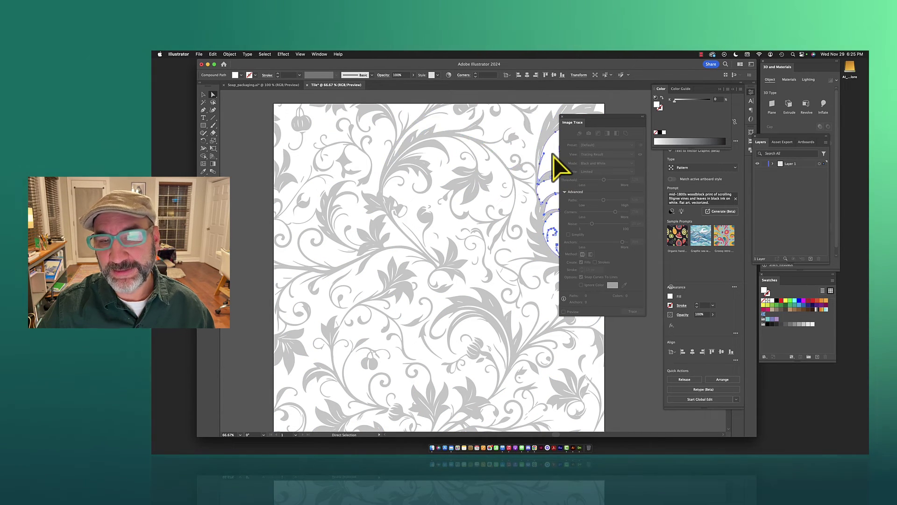
click(204, 94)
click(235, 112)
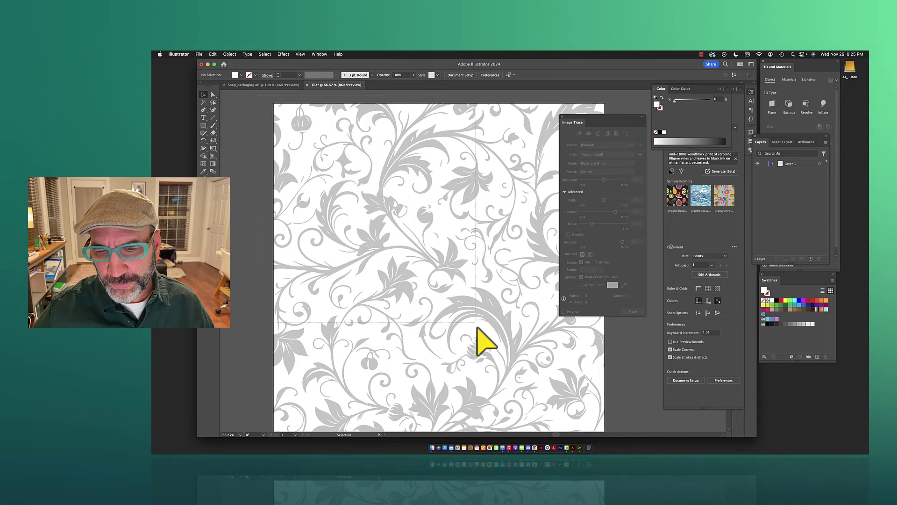
Select all of the tile artwork and search the application help for "create pattern" and "pattern" to locate the pattern command.
scroll(475, 341, down, 2)
key(super+a)
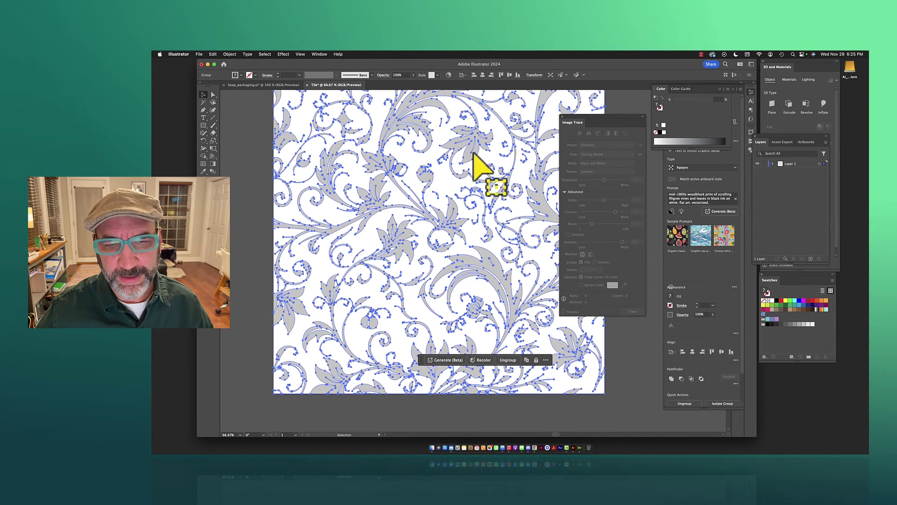
click(230, 55)
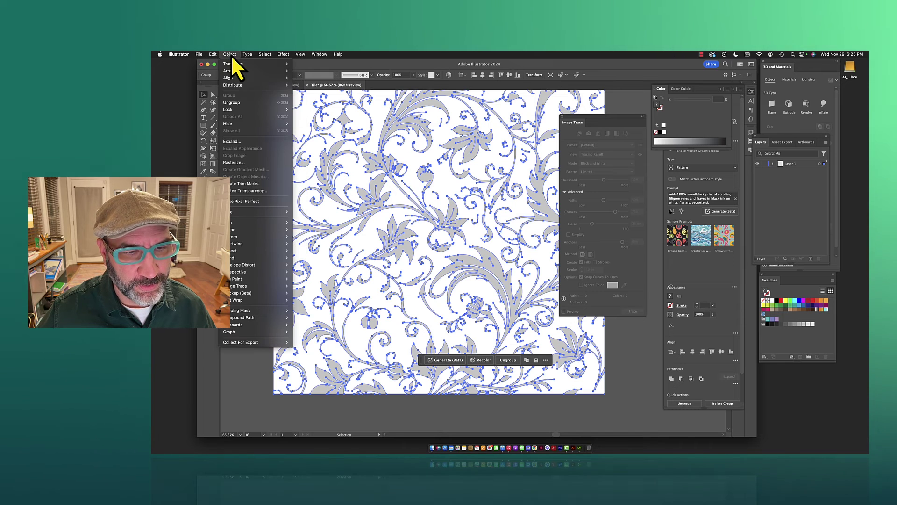
mouse_move(238, 237)
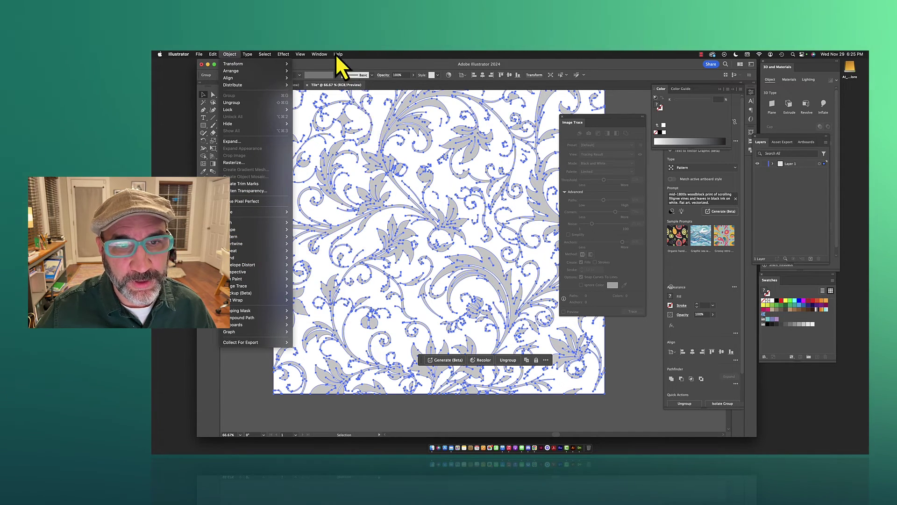
mouse_move(335, 54)
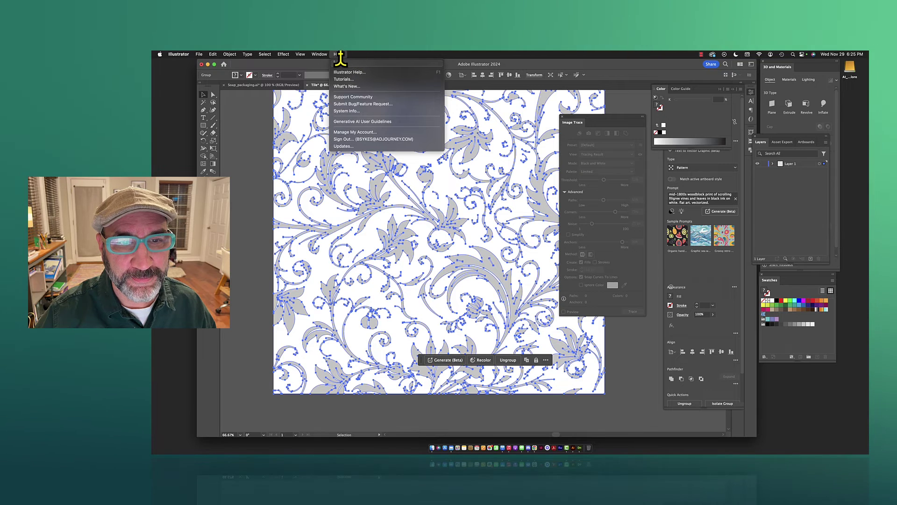
text(create)
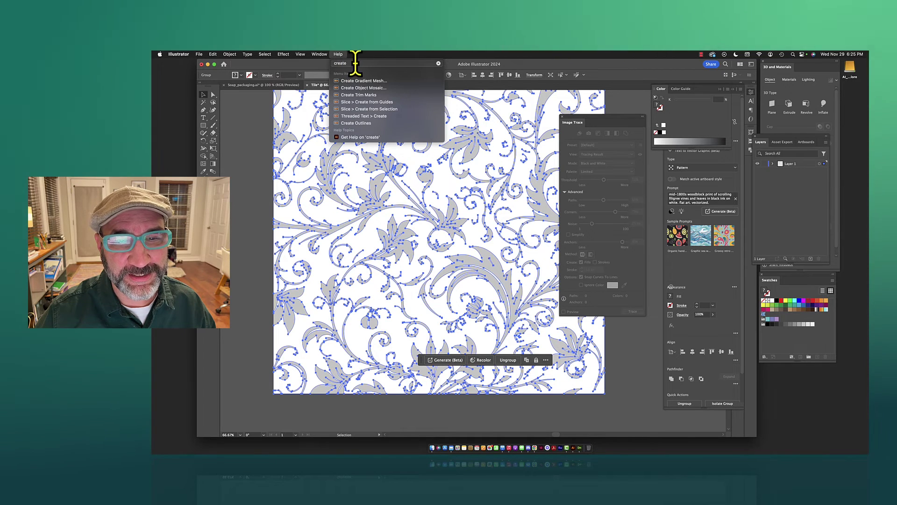
text( patt)
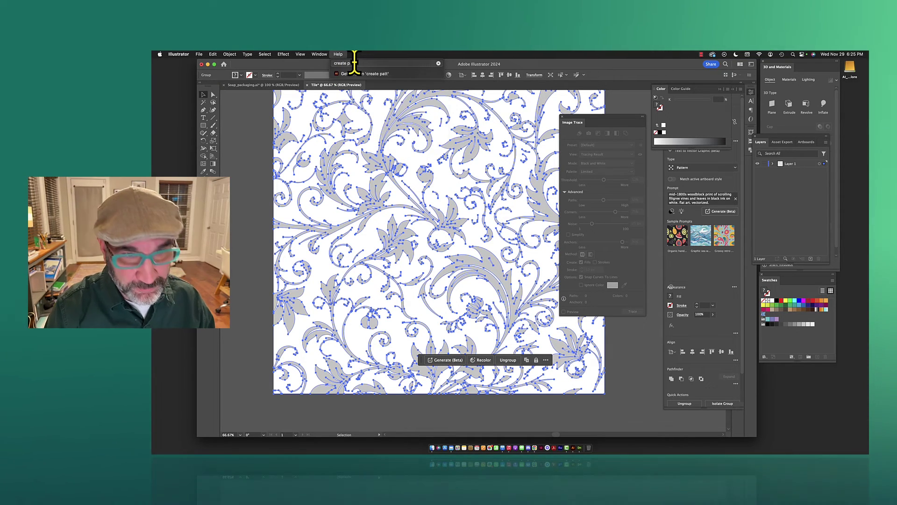
text(ern)
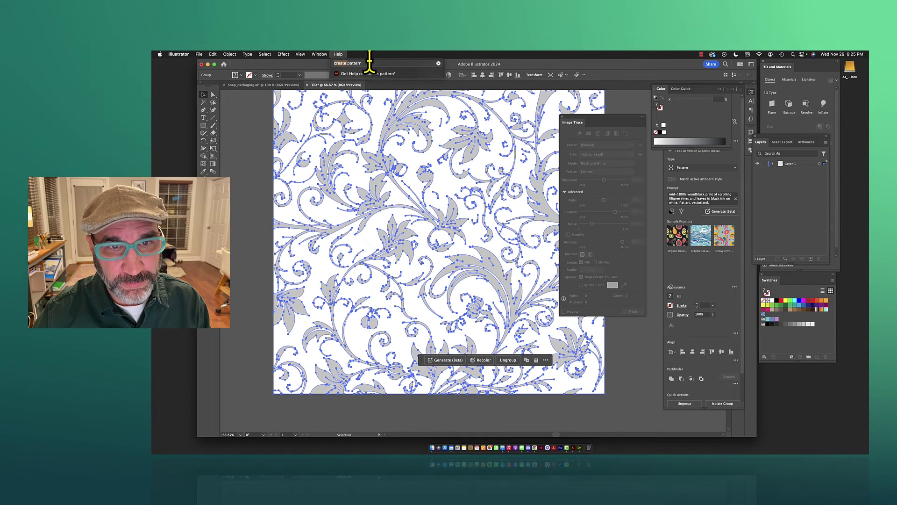
key(BackSpace)
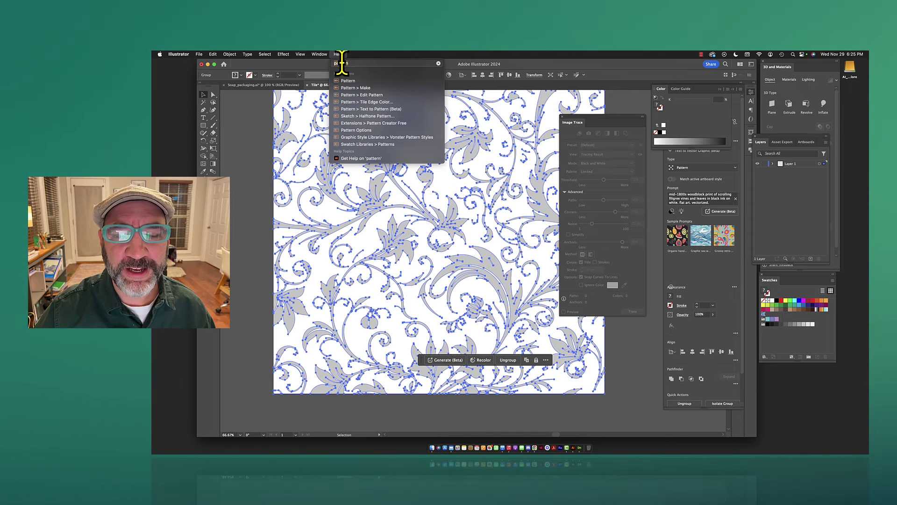
mouse_move(351, 90)
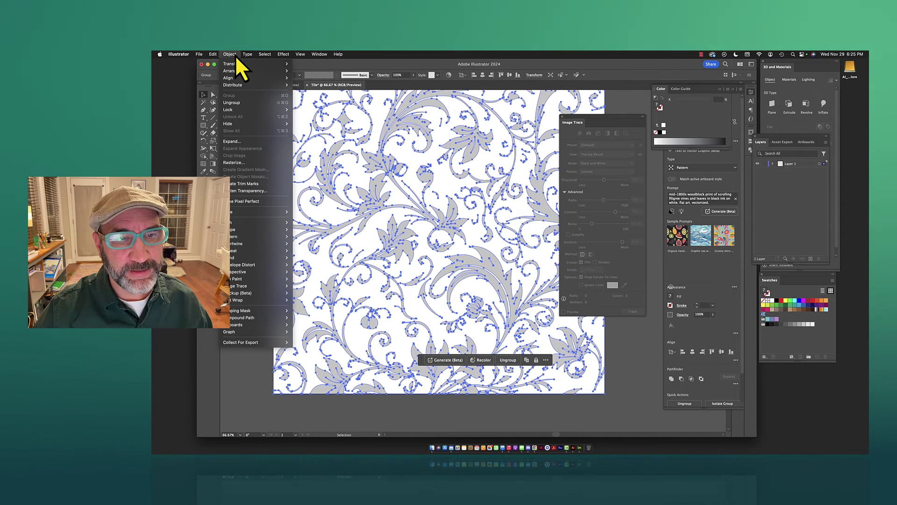
Make a new pattern from the selected vine artwork and dismiss the notice about the added swatch.
click(231, 54)
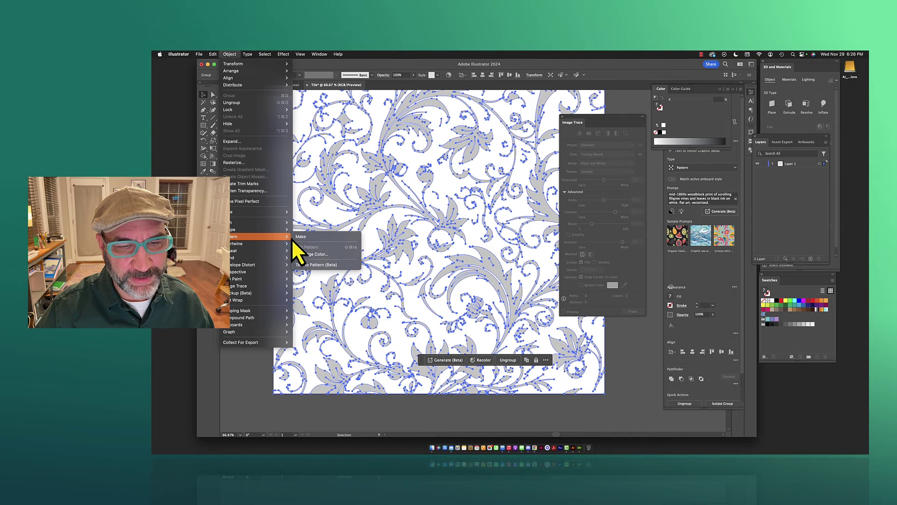
click(300, 236)
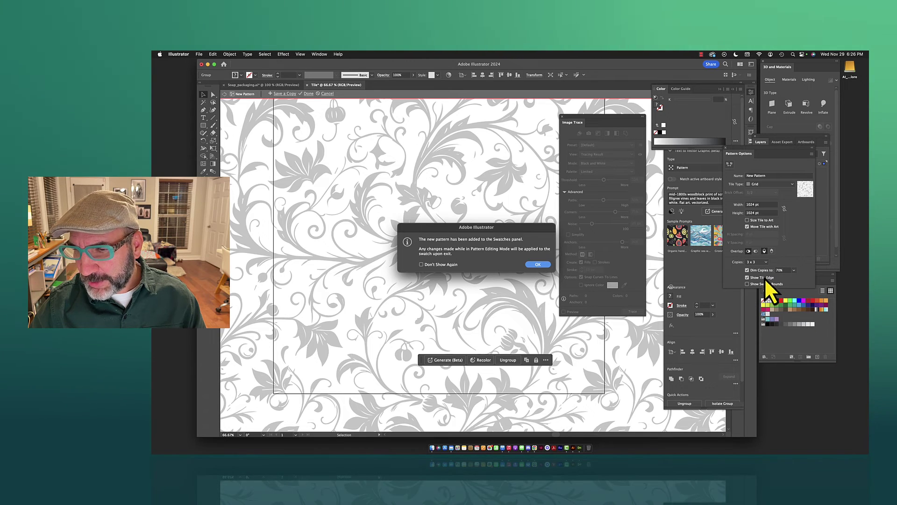
click(538, 265)
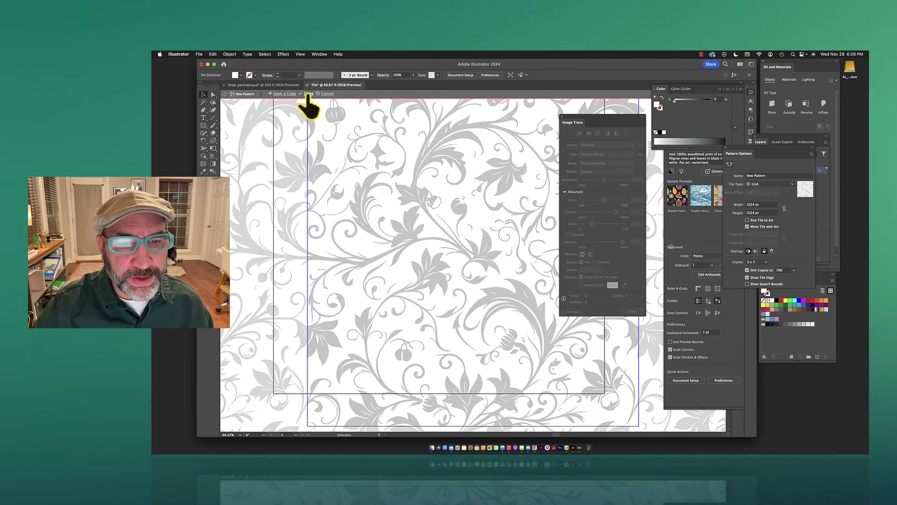
Save a copy of the pattern named filigree_1 and dismiss the notice.
click(288, 94)
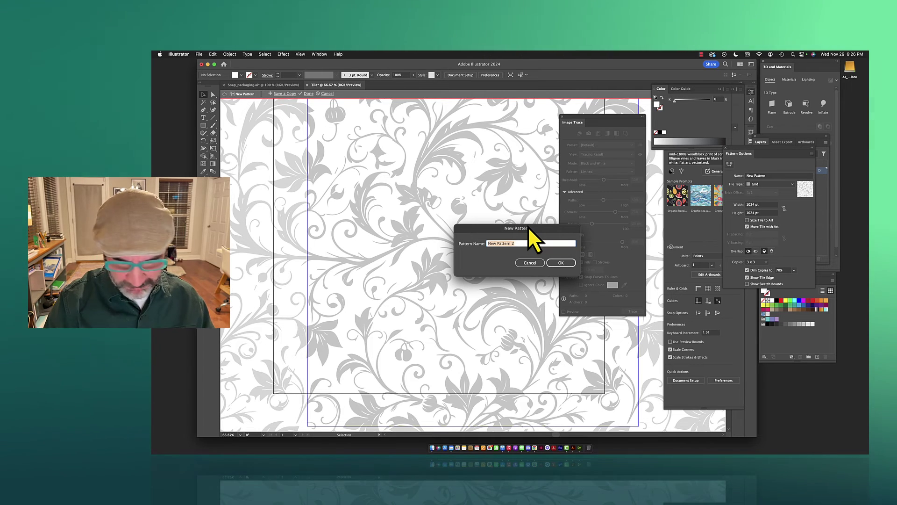
text(filigree_)
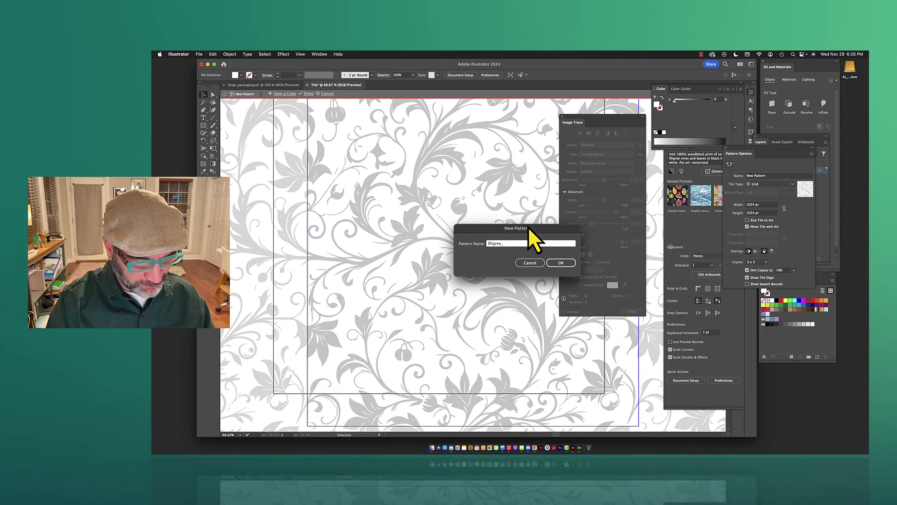
text(1)
key(Return)
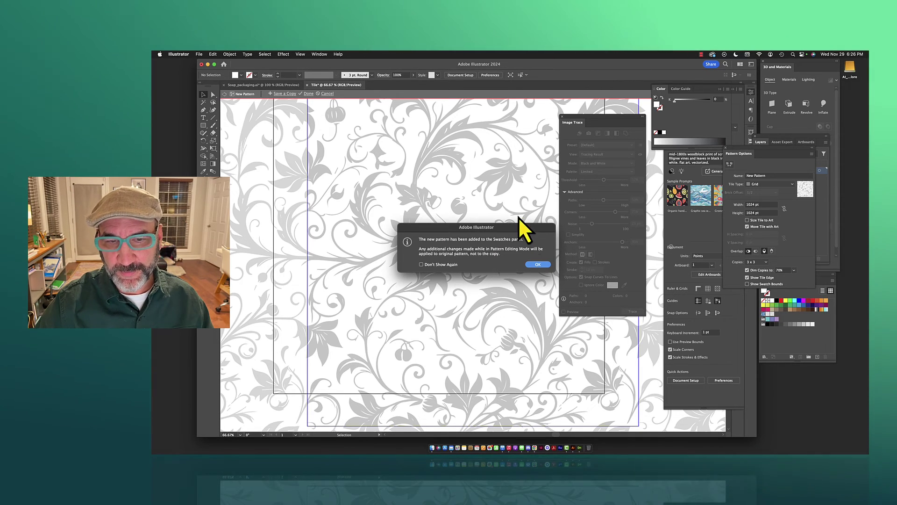
click(538, 266)
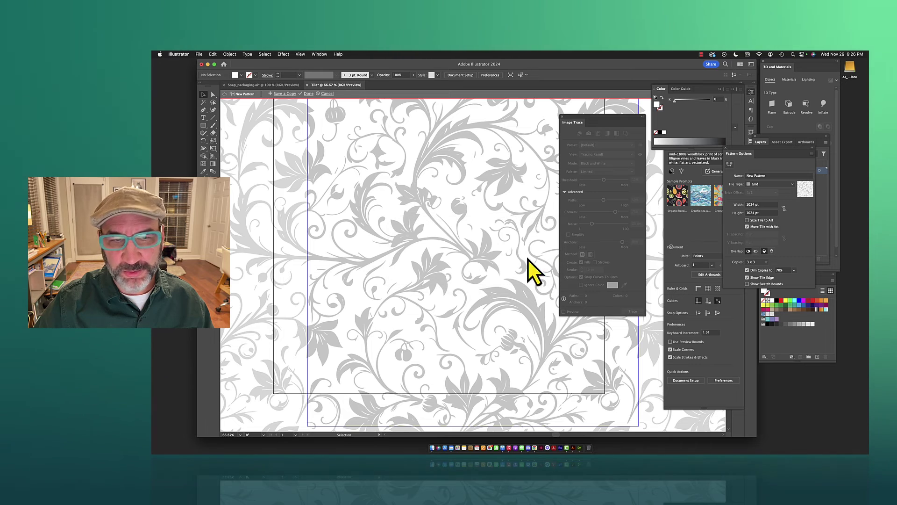
Finish editing the new pattern and open the filigree_1 swatch for pattern editing.
click(307, 93)
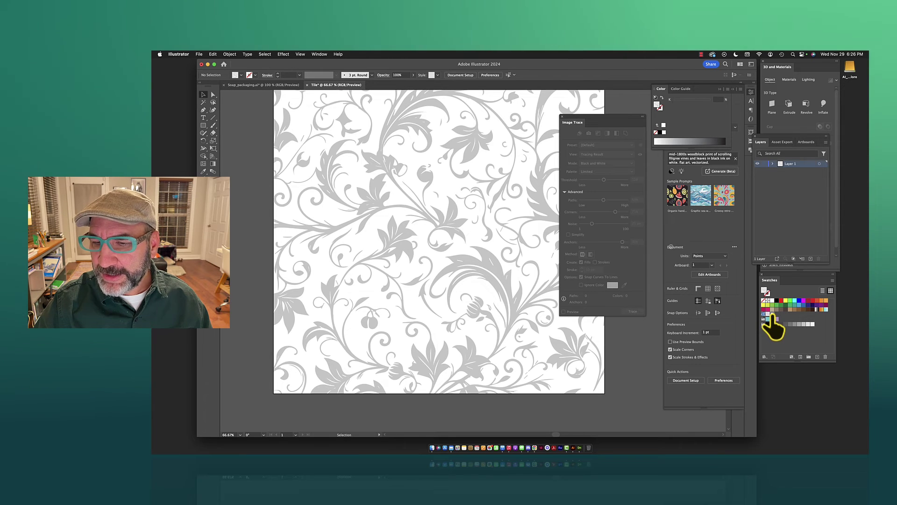
double_click(770, 315)
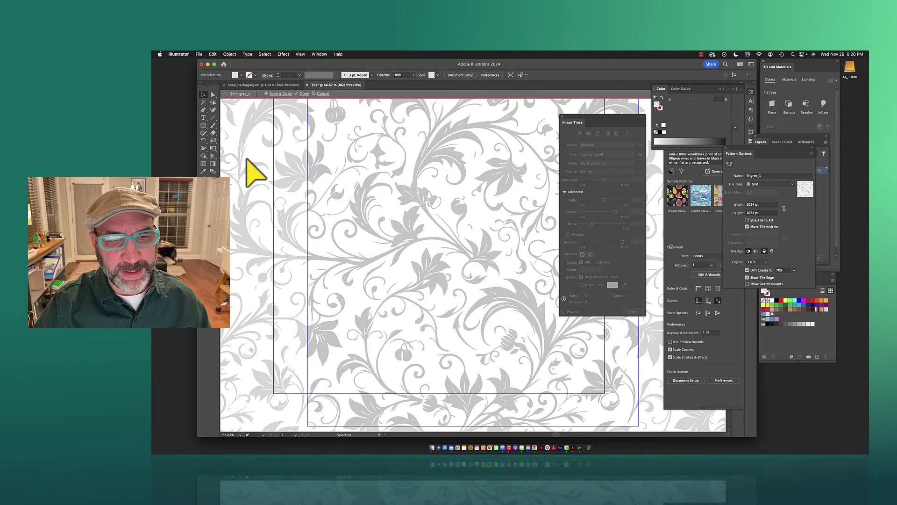
Directly select the large gray vine shape across the upper part of the pattern tile and fill it with the R=140 G=198 B=63 green swatch.
key(z)
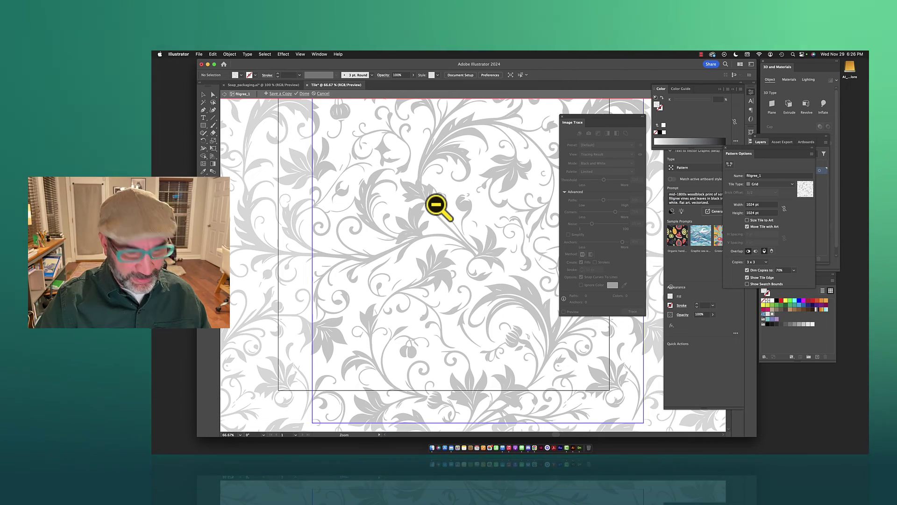
scroll(437, 205, down, 6)
key(space)
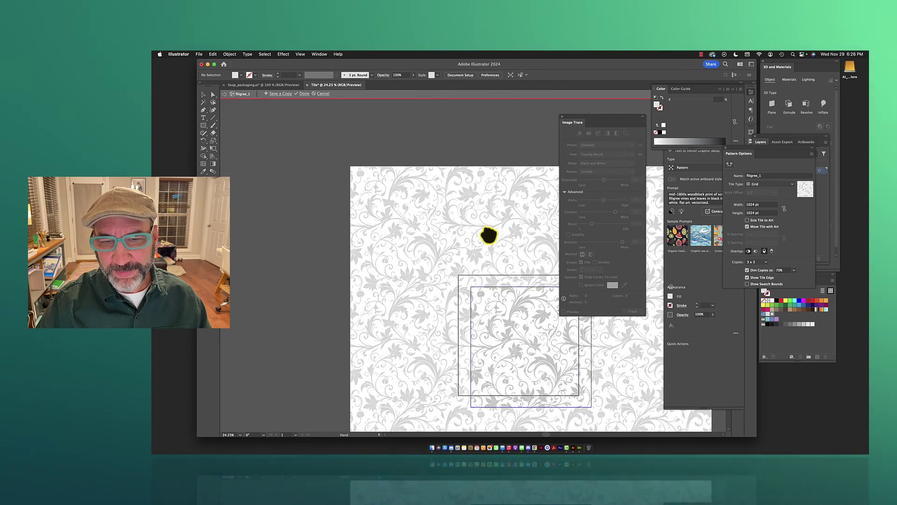
drag(488, 235, 380, 150)
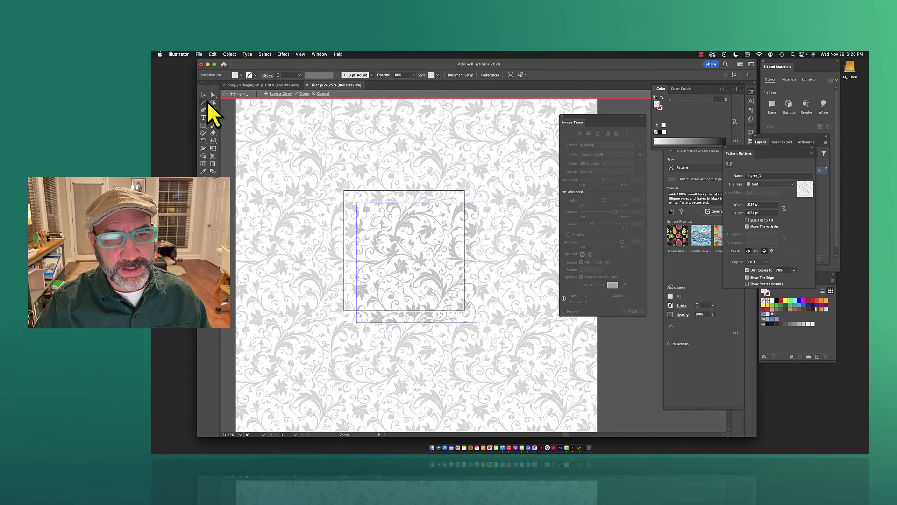
click(412, 235)
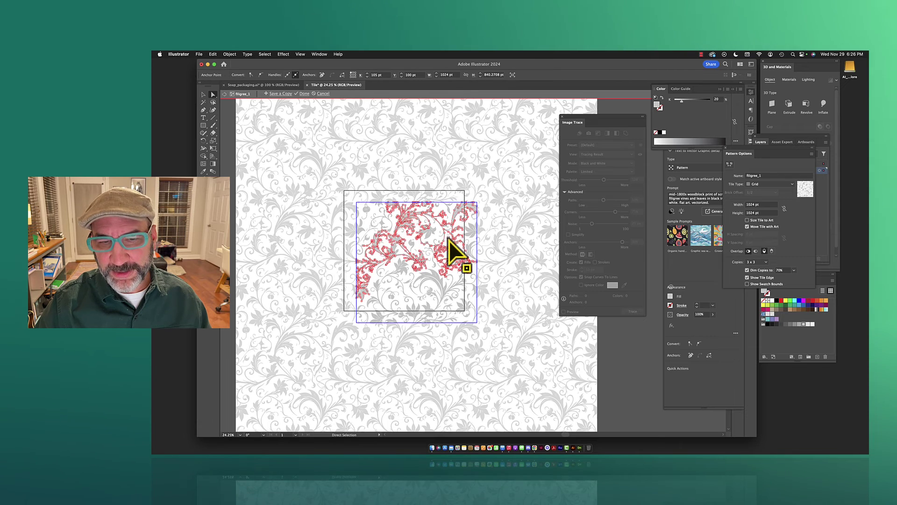
click(366, 209)
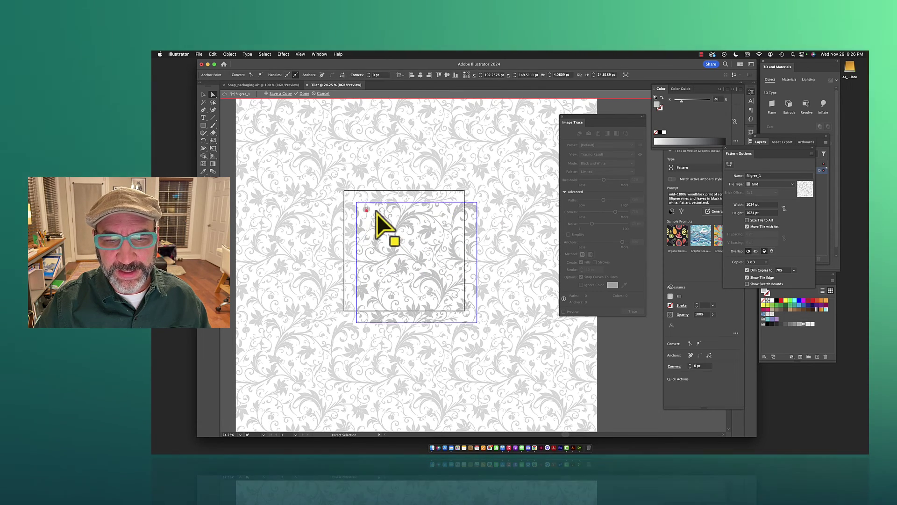
click(369, 212)
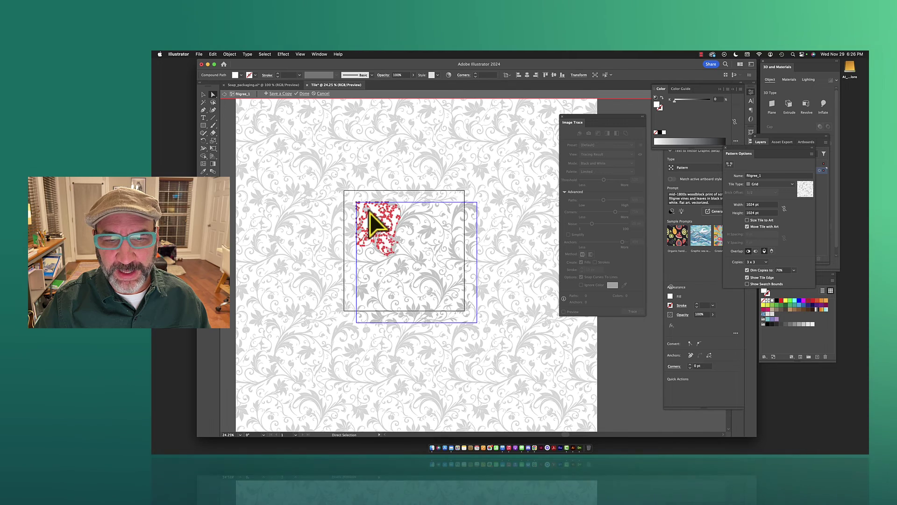
click(422, 255)
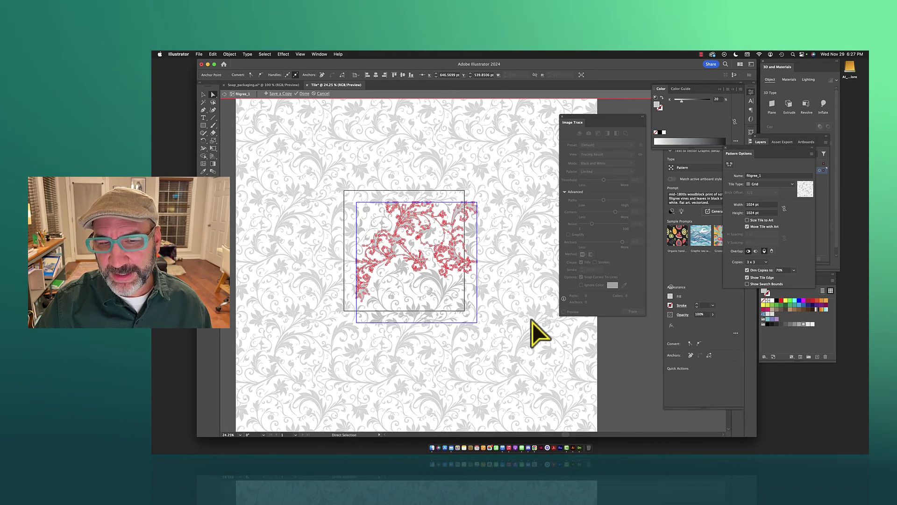
click(774, 305)
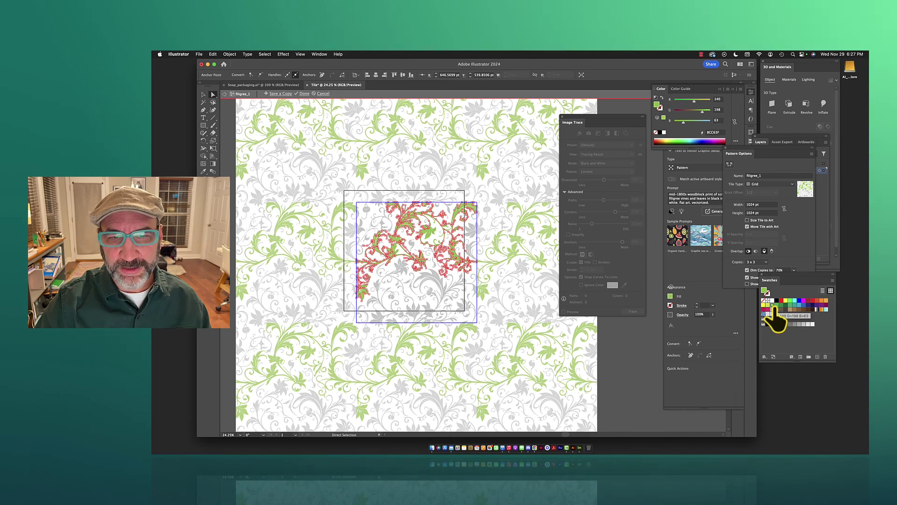